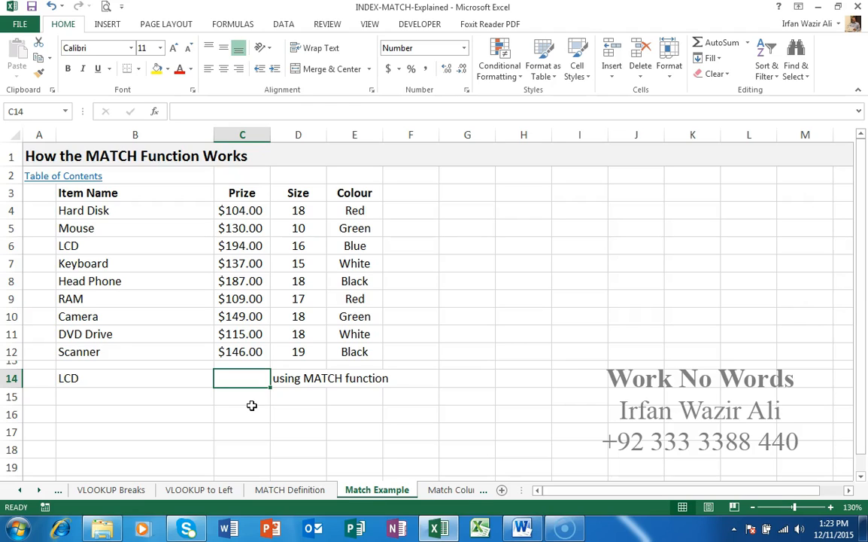
# Enter a MATCH formula in C14 that looks up B14 in the item names B4:B12 with exact match (0)
pyautogui.write('=')
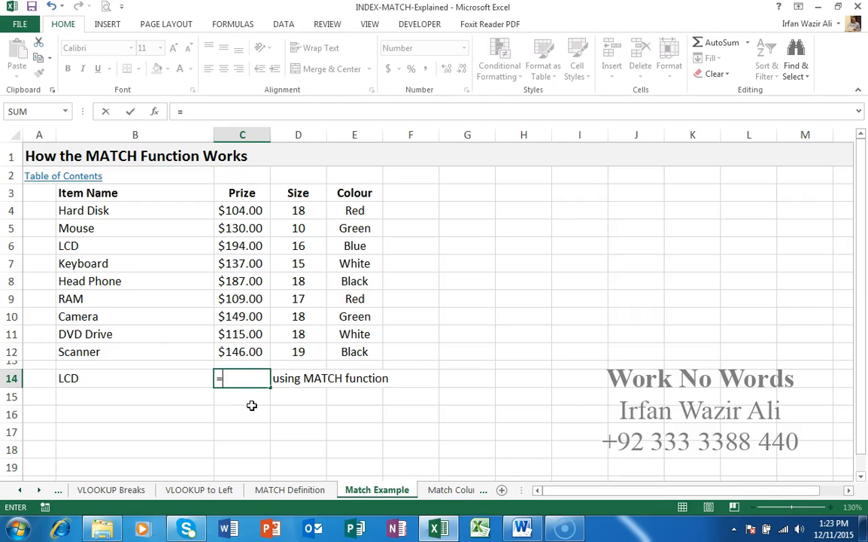
pyautogui.write('match(')
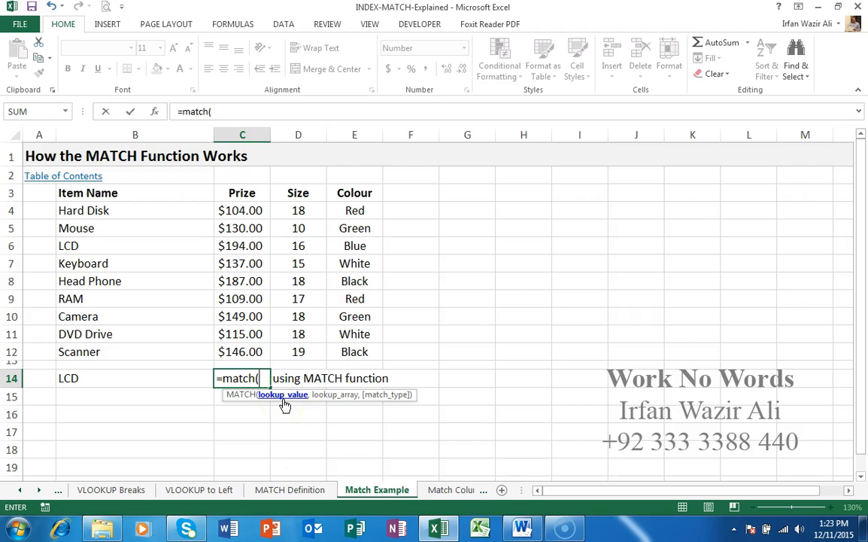
pyautogui.click(141, 375)
pyautogui.write(',')
pyautogui.moveTo(115, 210); pyautogui.dragTo(113, 350)
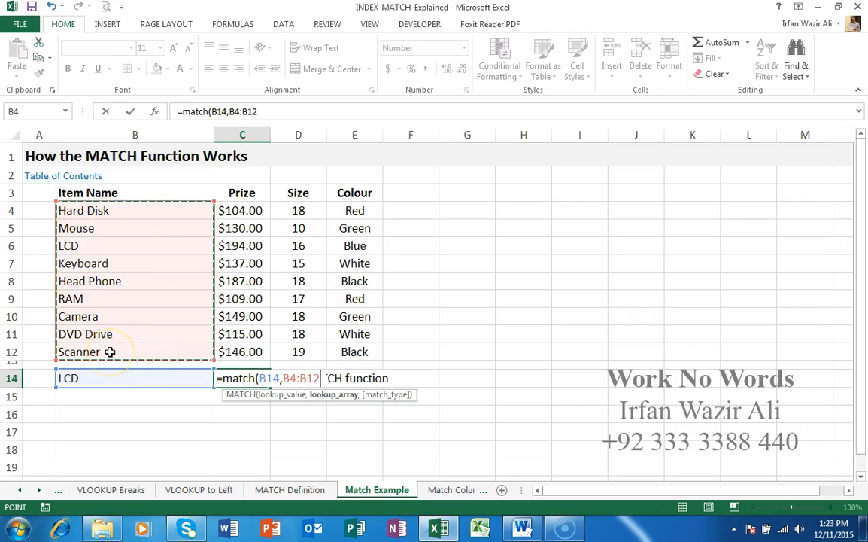
pyautogui.write(',')
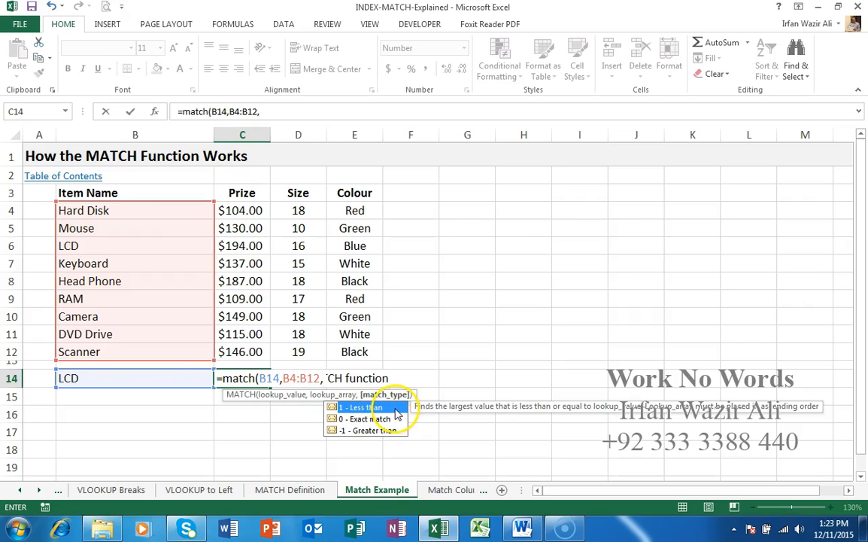
pyautogui.click(386, 426)
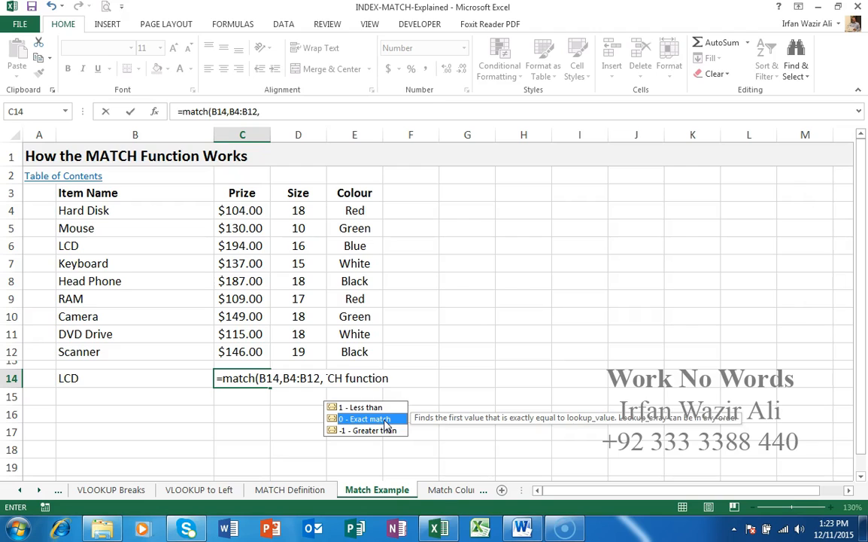
pyautogui.doubleClick(385, 423)
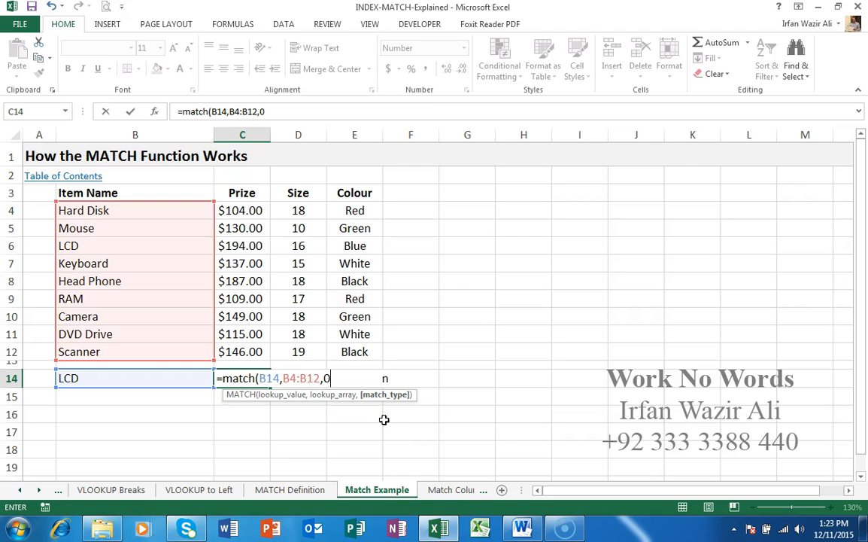
pyautogui.write(')')
pyautogui.press('Return')
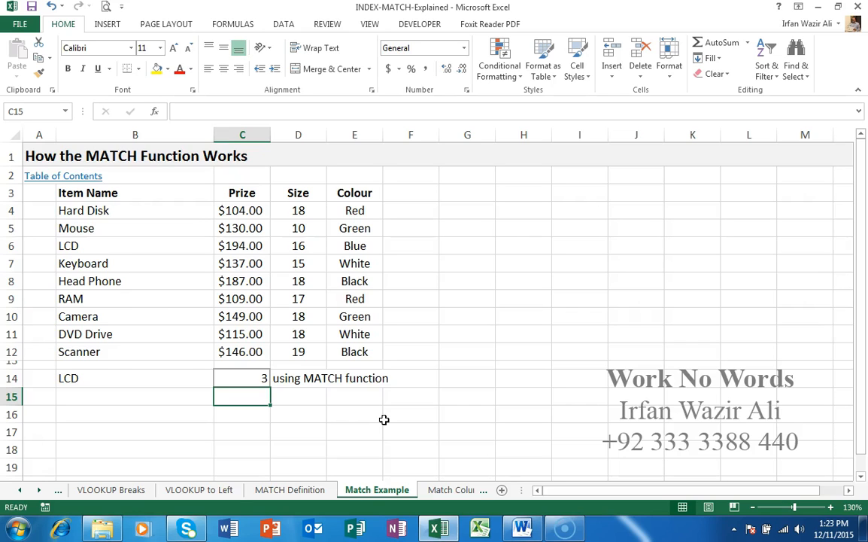
# Inspect the MATCH formula in C14, and change the lookup item in B14 to RAM
pyautogui.click(113, 244)
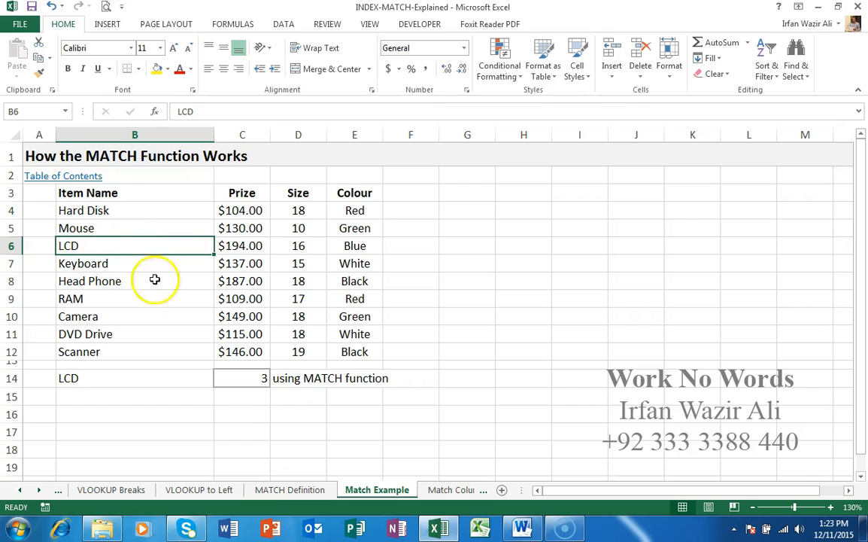
pyautogui.doubleClick(256, 379)
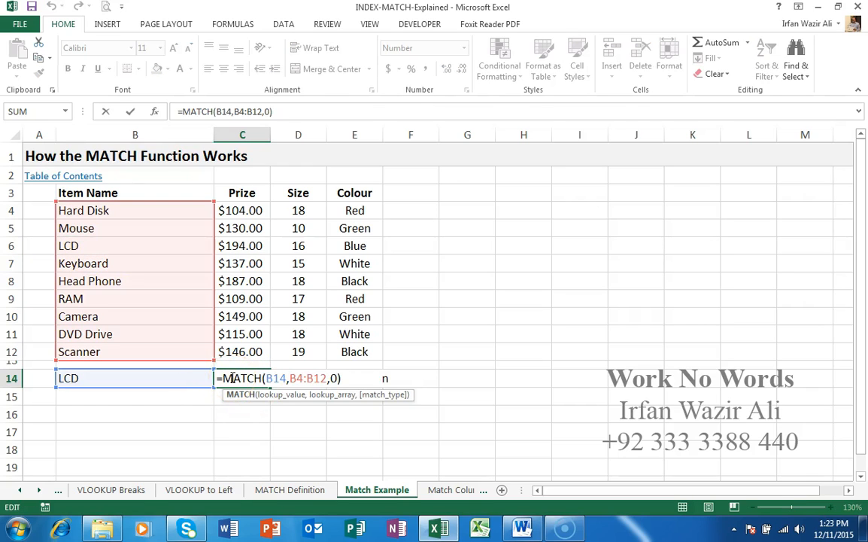
pyautogui.press('Escape')
pyautogui.click(136, 381)
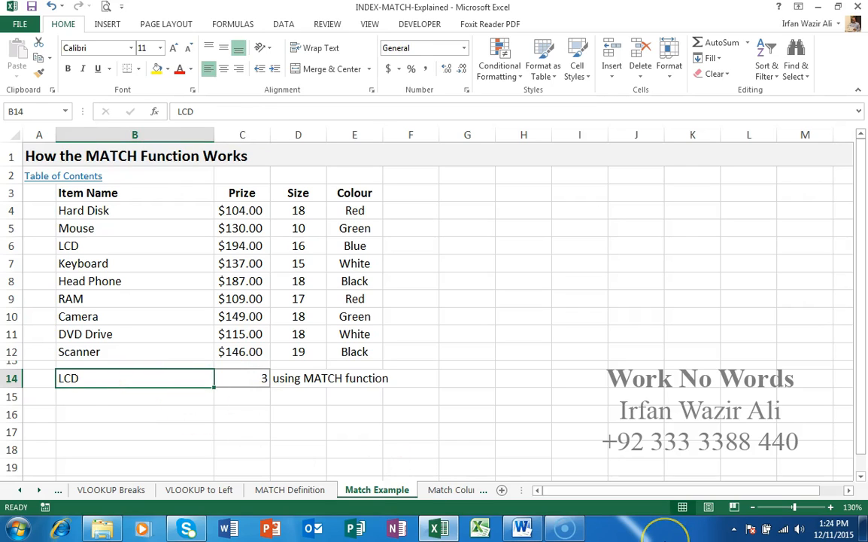
pyautogui.write('RAM')
pyautogui.press('Return')
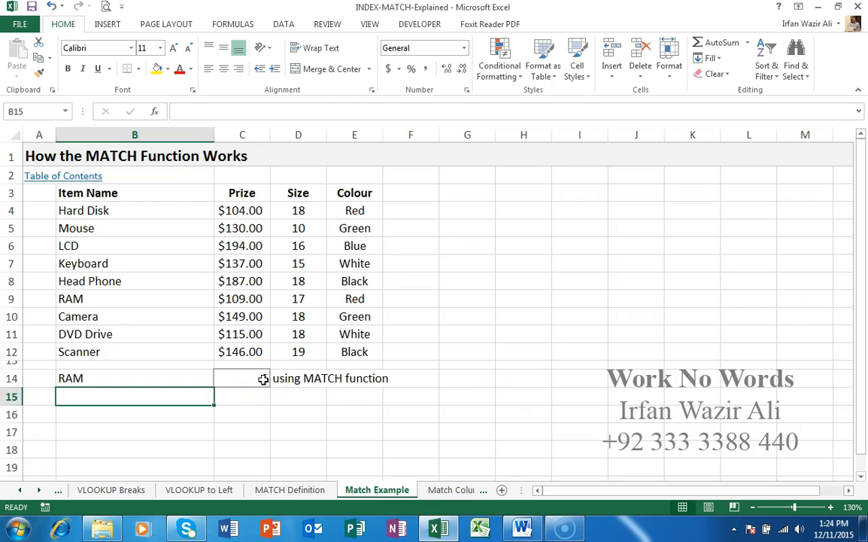
pyautogui.press('Up')
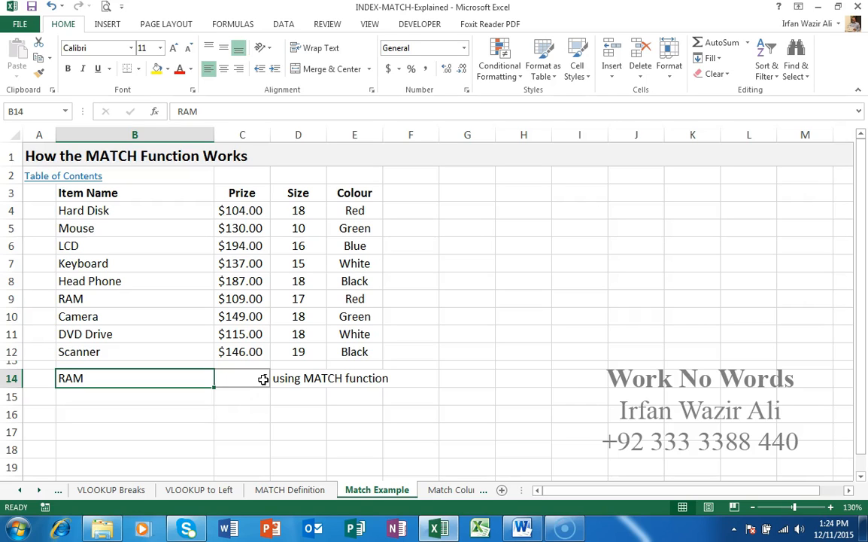
# On the Match Column Example sheet, enter =MATCH(B14,B4:E4,0) in C14 to find the item's column position
pyautogui.click(432, 490)
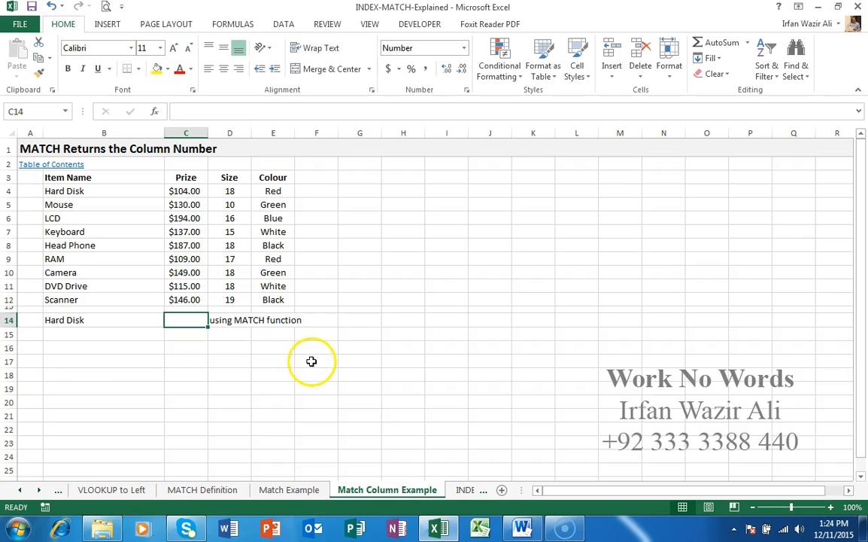
pyautogui.scroll(3, 310, 361)
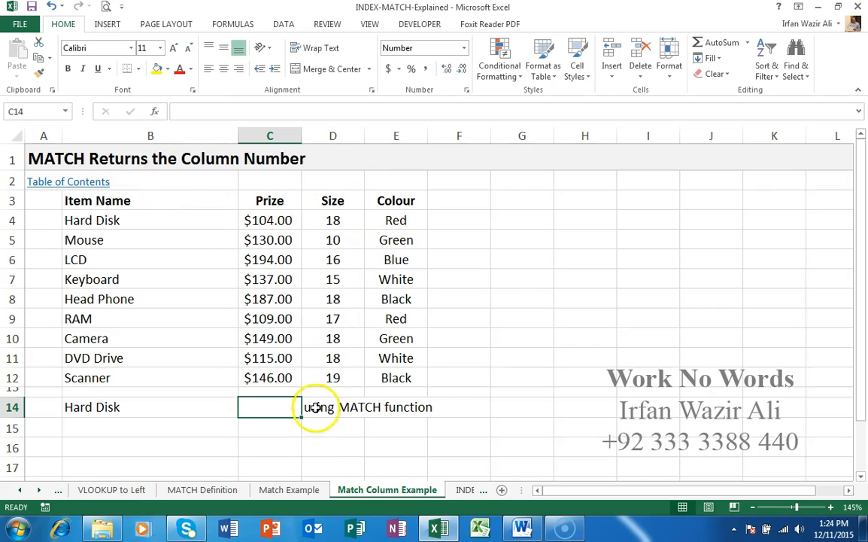
pyautogui.write('=ma')
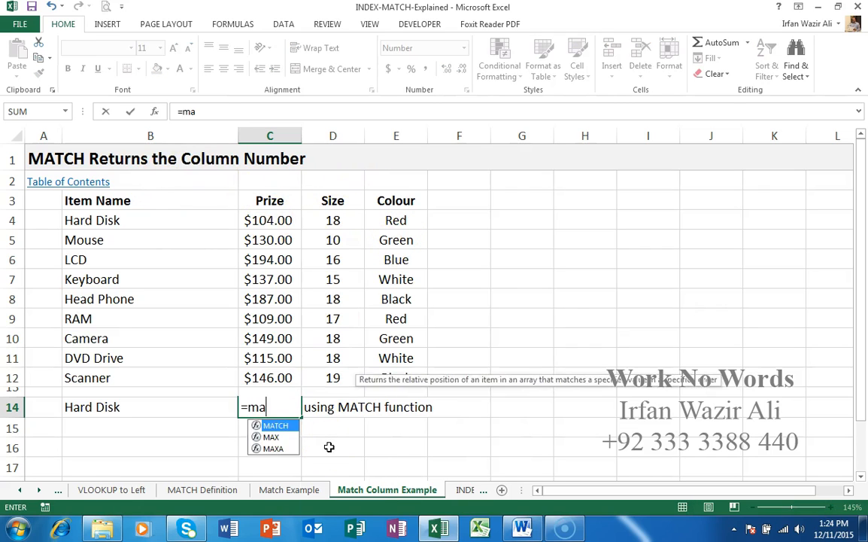
pyautogui.write('tch(')
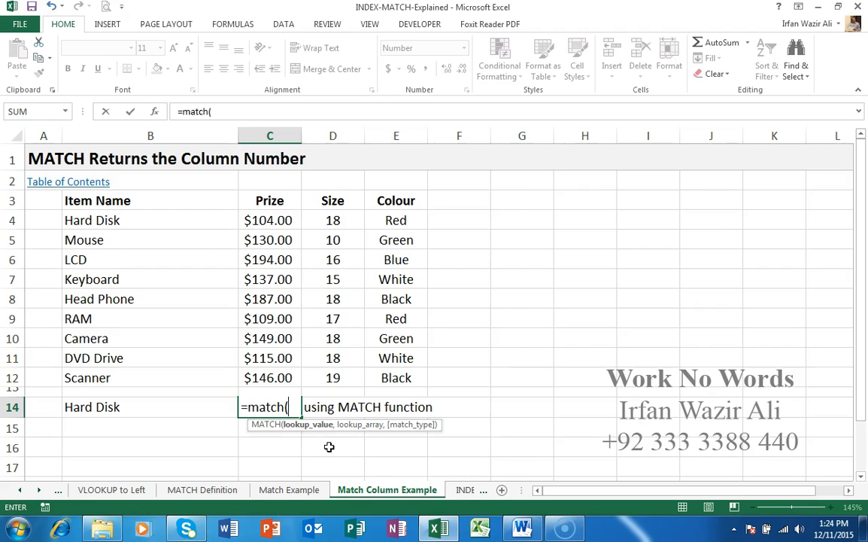
pyautogui.click(198, 406)
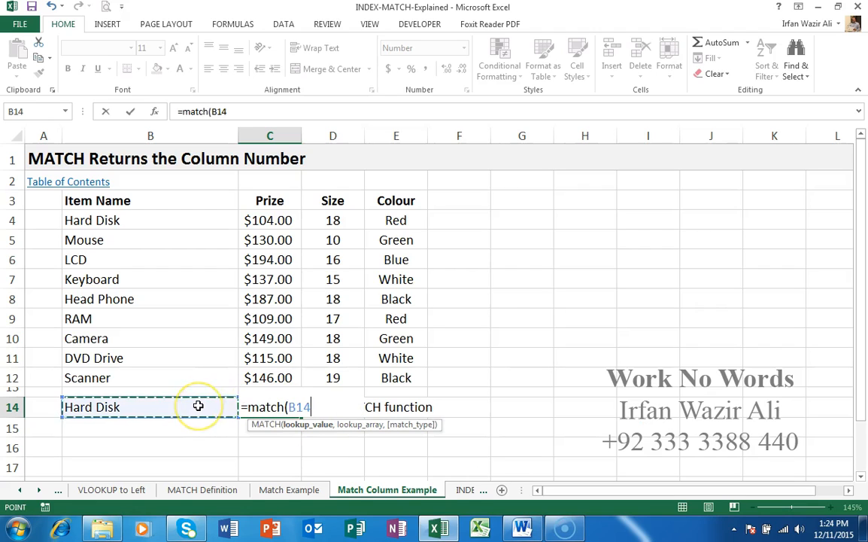
pyautogui.write(',')
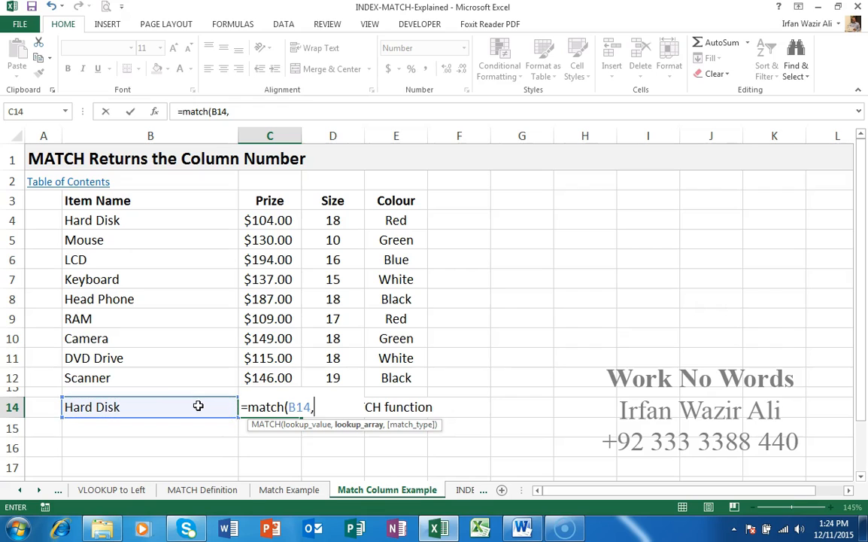
pyautogui.moveTo(114, 219); pyautogui.dragTo(384, 219)
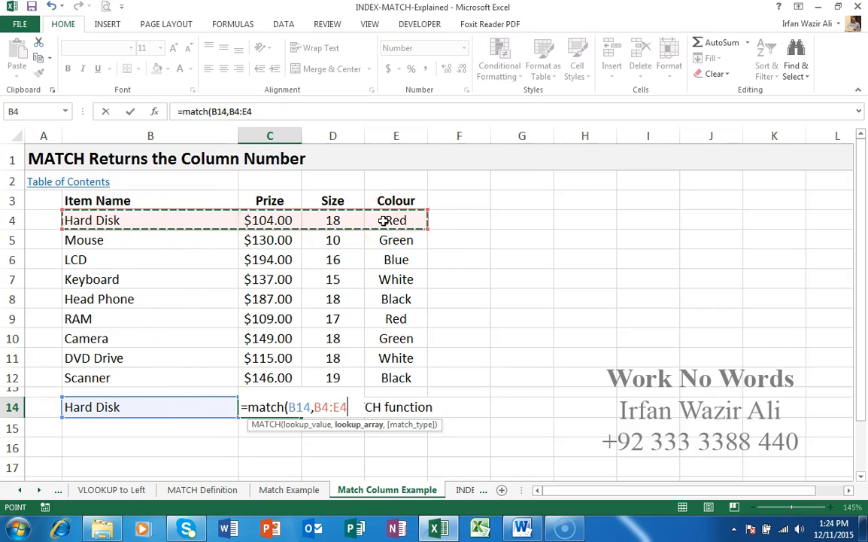
pyautogui.write(',0')
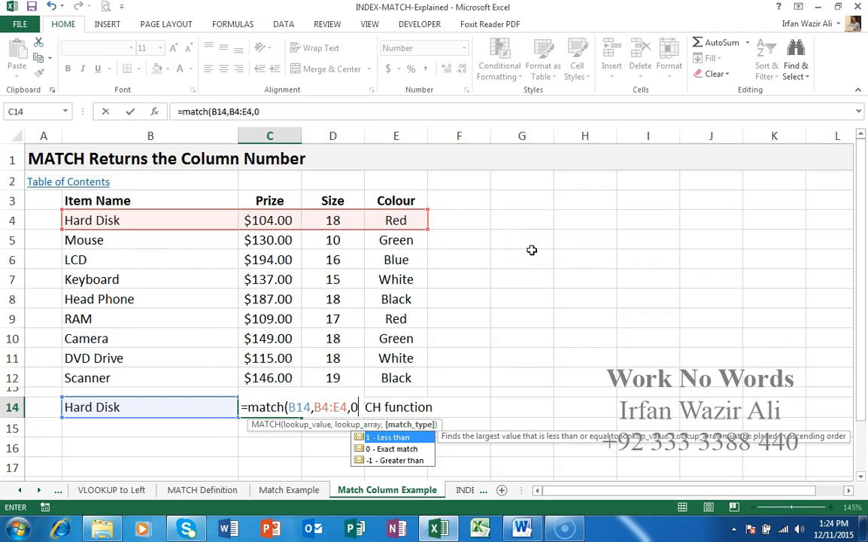
pyautogui.write(')')
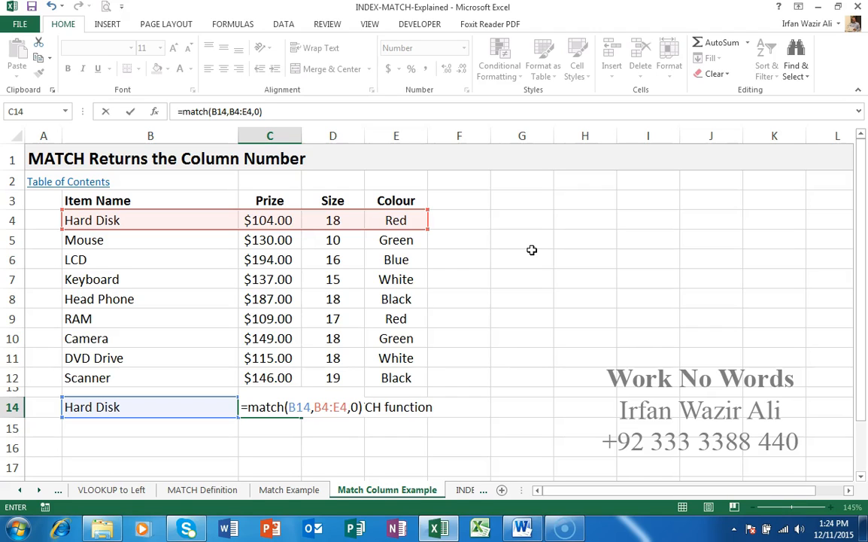
pyautogui.press('Return')
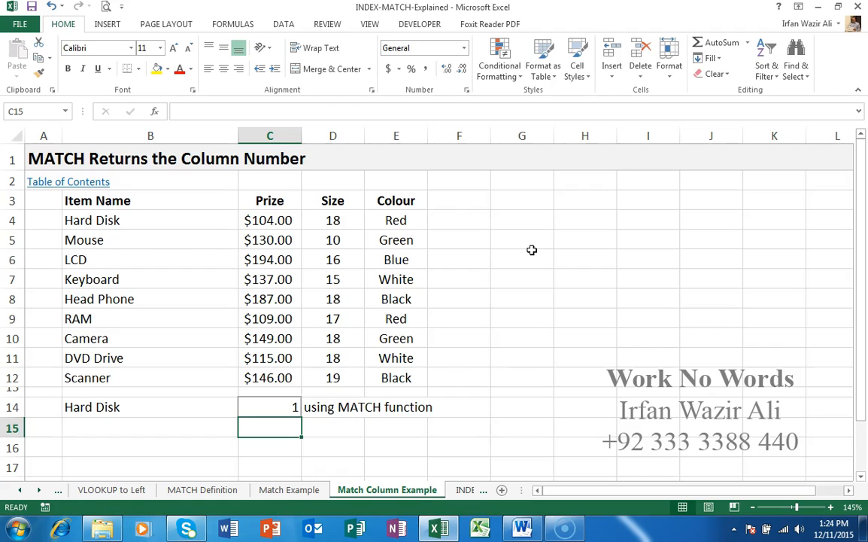
# Change the lookup value in B14 of the Match Column Example sheet to Red
pyautogui.press('Up')
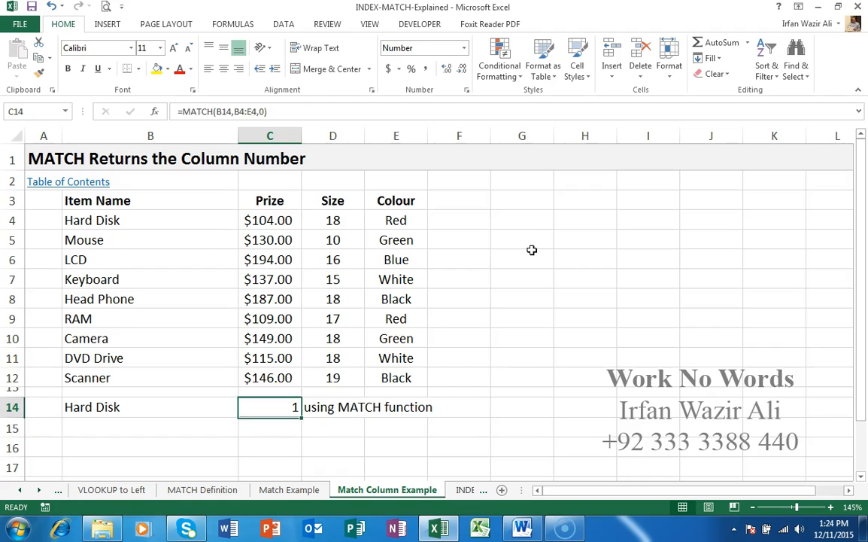
pyautogui.press('Left')
pyautogui.write('r')
pyautogui.press('BackSpace')
pyautogui.write('Red')
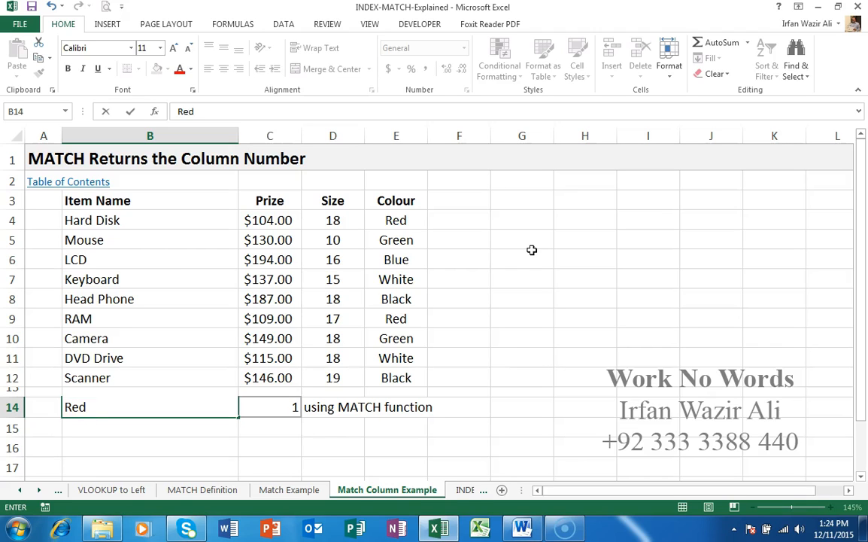
pyautogui.press('Return')
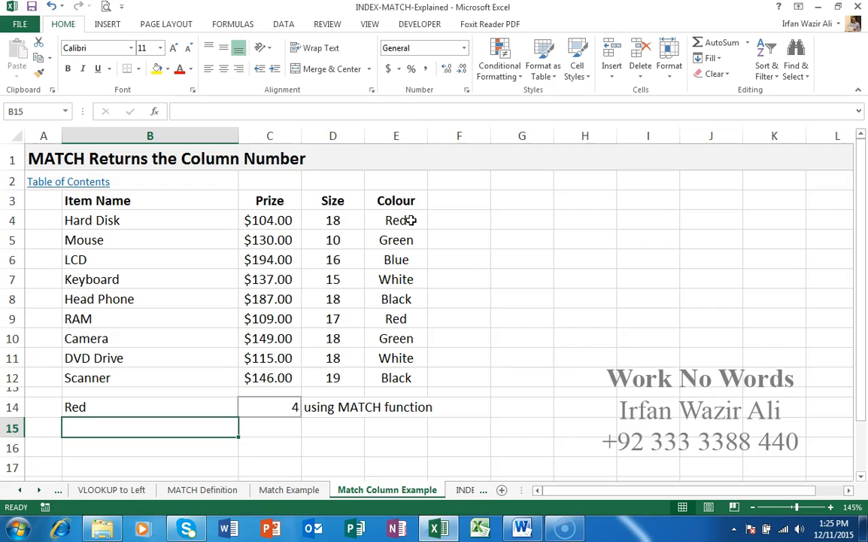
# Go to the INDEX Definition sheet and examine the INDEX function's syntax up close
pyautogui.hotkey('ctrl', 'pagedown')
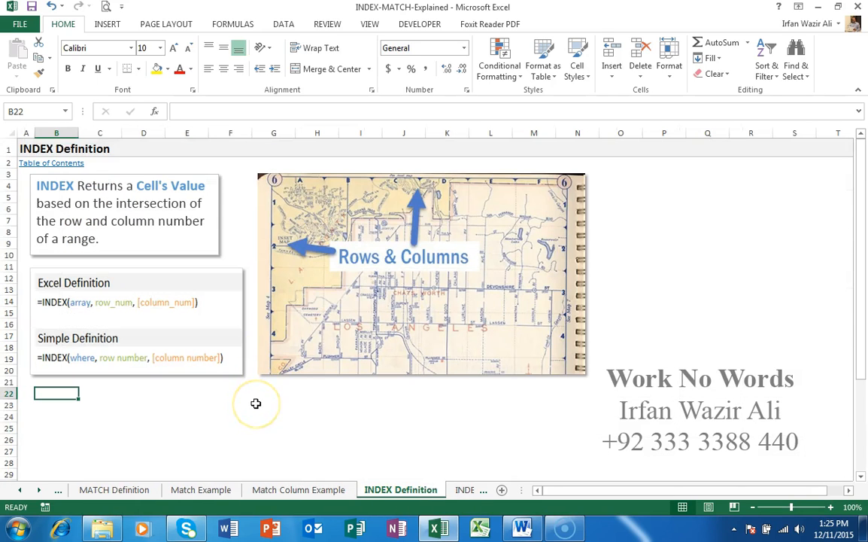
pyautogui.scroll(1, 256, 403)
pyautogui.scroll(1, 256, 403)
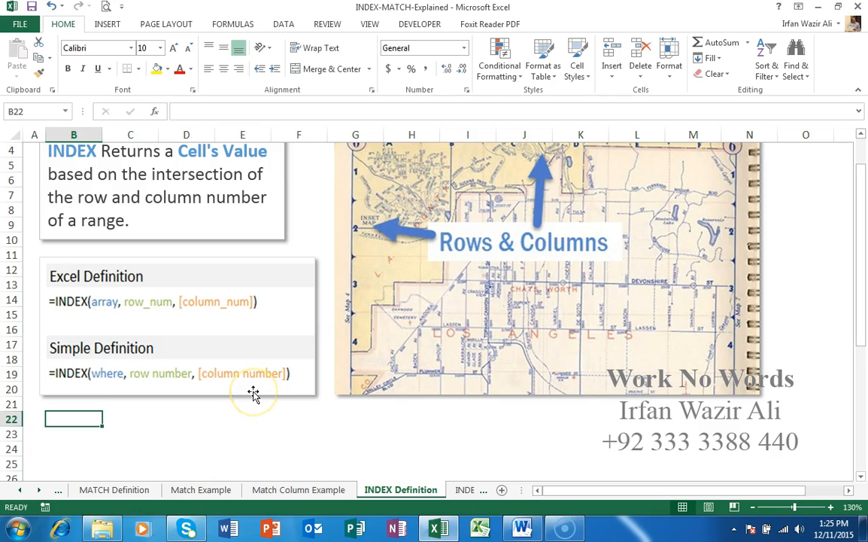
# On the INDEX Example sheet, enter =INDEX(C4:E12,3,2) in C14 to return the LCD's size
pyautogui.click(464, 490)
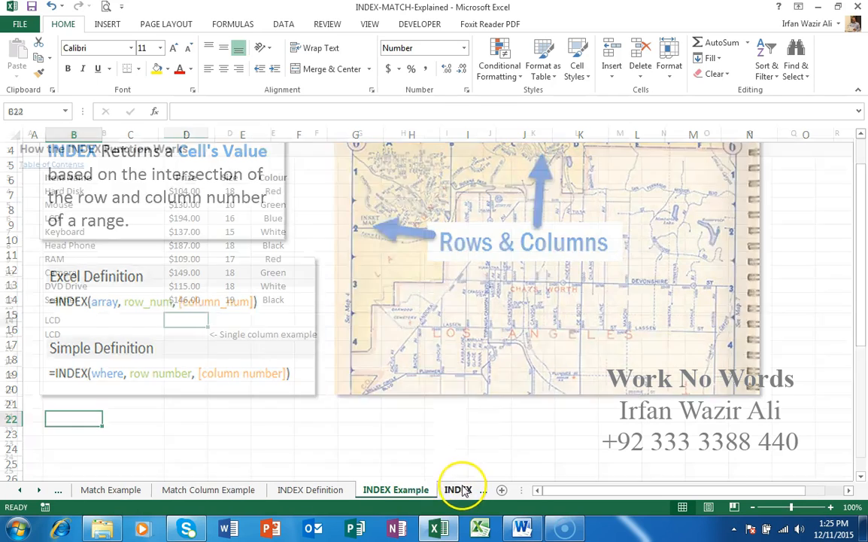
pyautogui.keyDown('ctrl'); pyautogui.scroll(3, 120, 363); pyautogui.keyUp('ctrl')
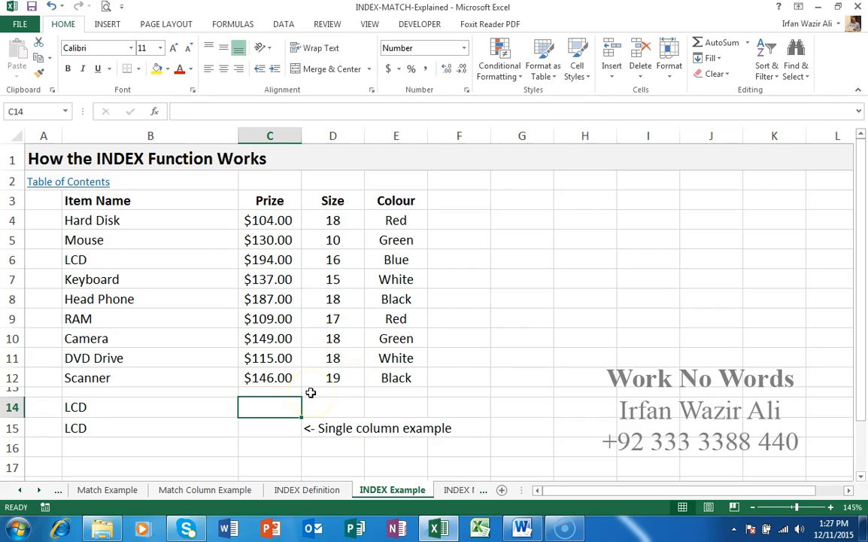
pyautogui.write('=')
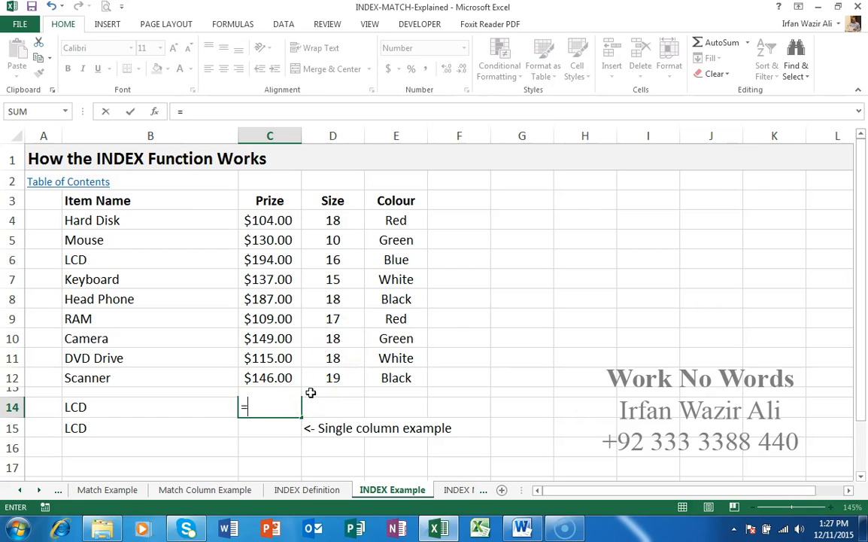
pyautogui.write('index(')
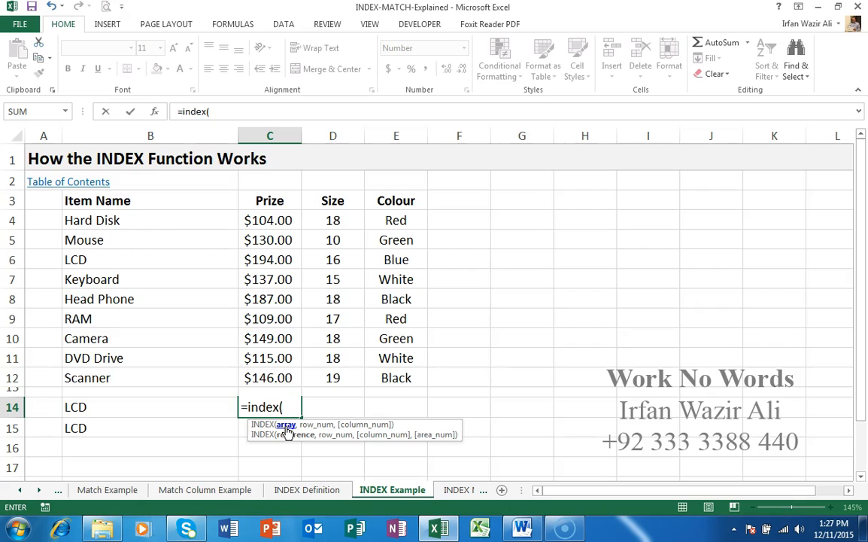
pyautogui.moveTo(272, 222); pyautogui.dragTo(388, 377)
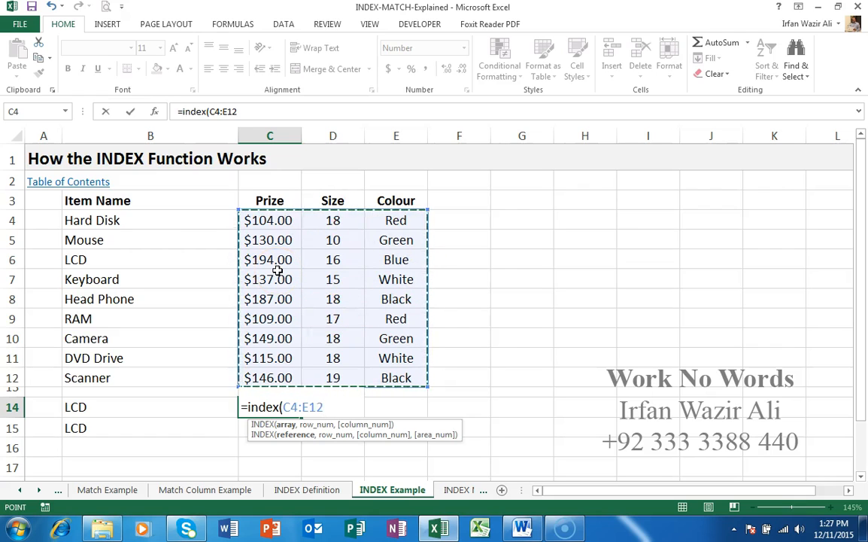
pyautogui.write(',3')
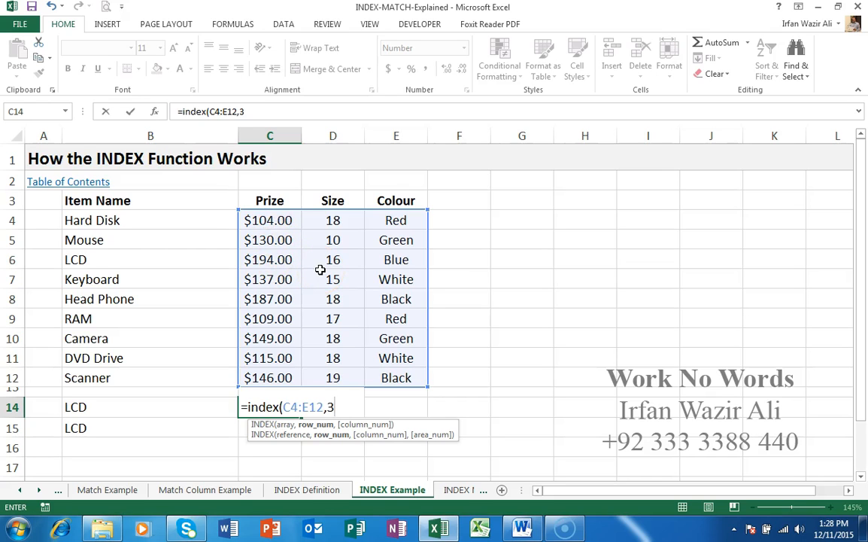
pyautogui.write(',')
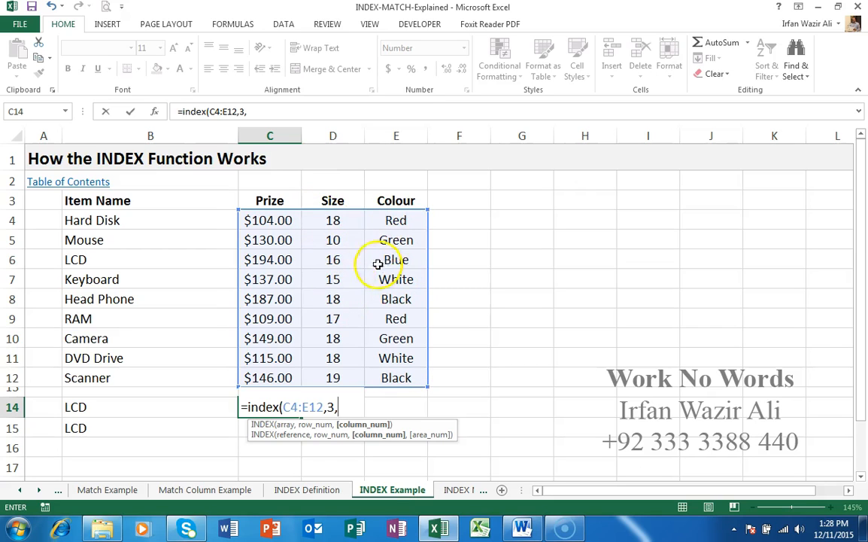
pyautogui.write('2)')
pyautogui.press('Return')
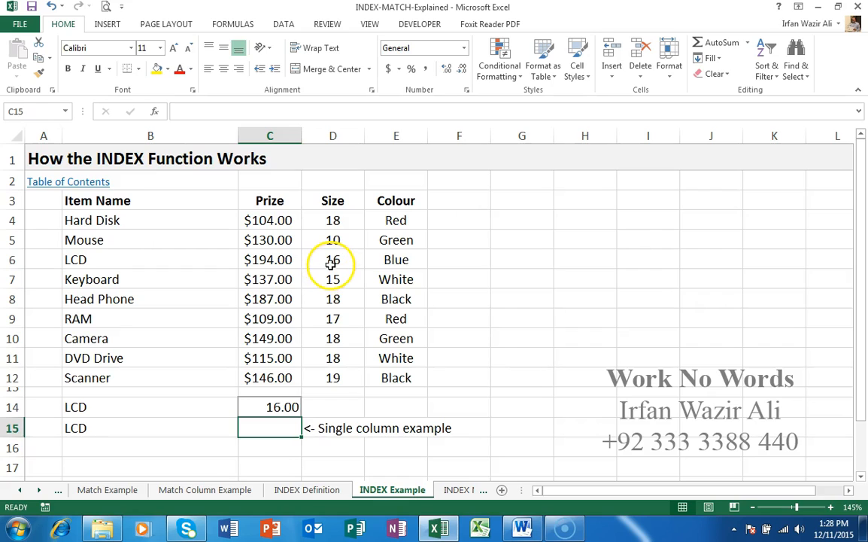
# On the INDEX Example sheet, enter =INDEX(D4:D12,3) in C15 to return the LCD's size from the single Size column
pyautogui.click(331, 261)
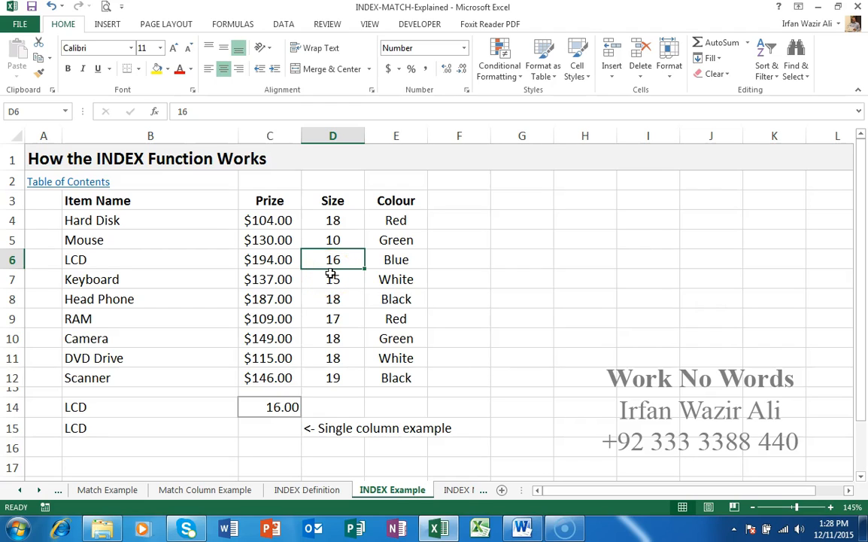
pyautogui.click(273, 428)
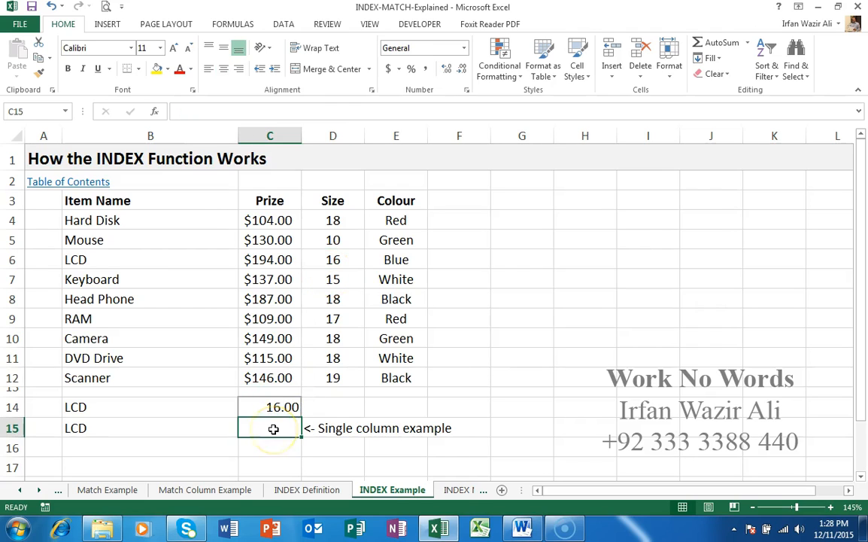
pyautogui.write('=inde')
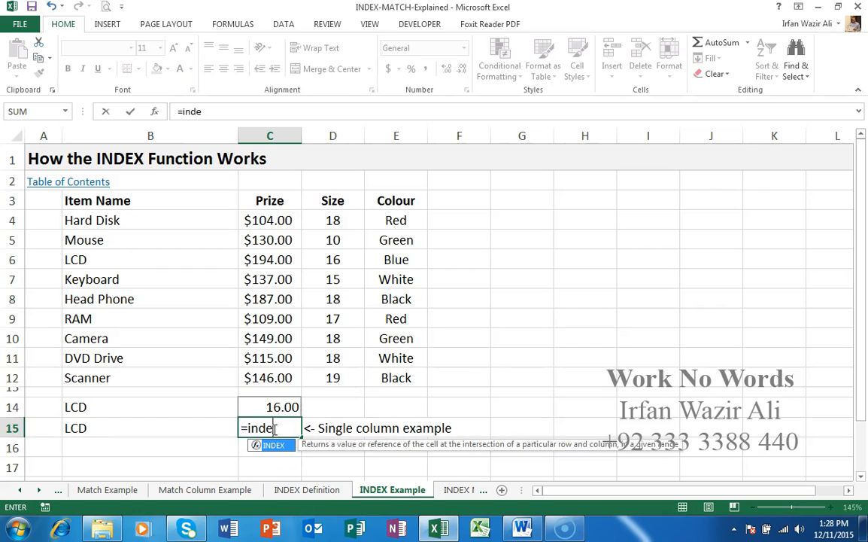
pyautogui.write('x(')
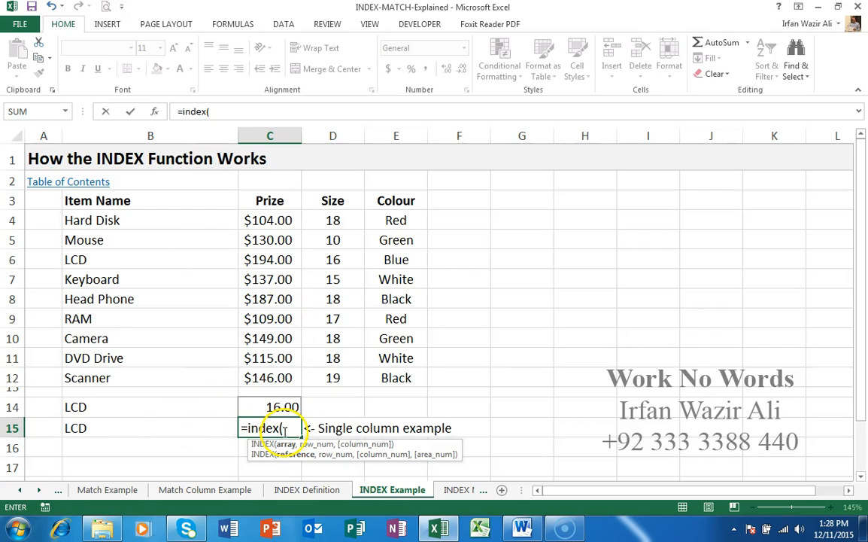
pyautogui.moveTo(339, 220); pyautogui.dragTo(349, 372)
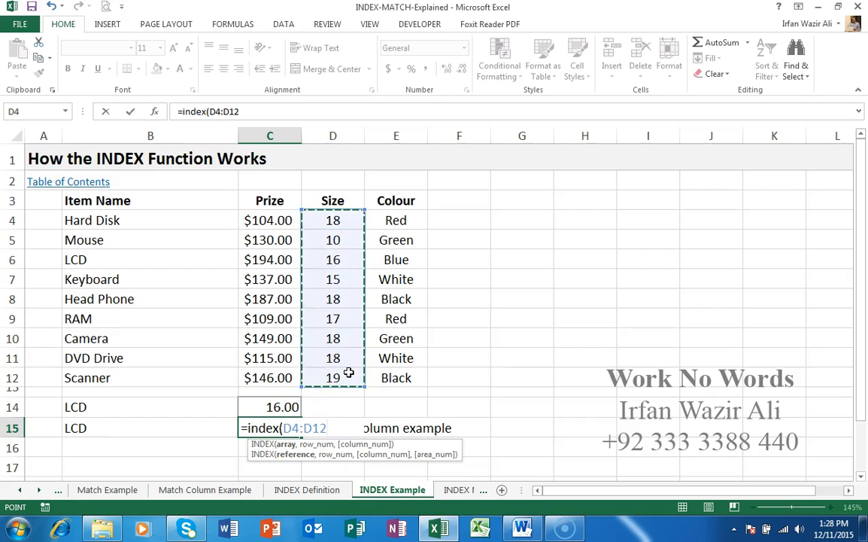
pyautogui.write(',')
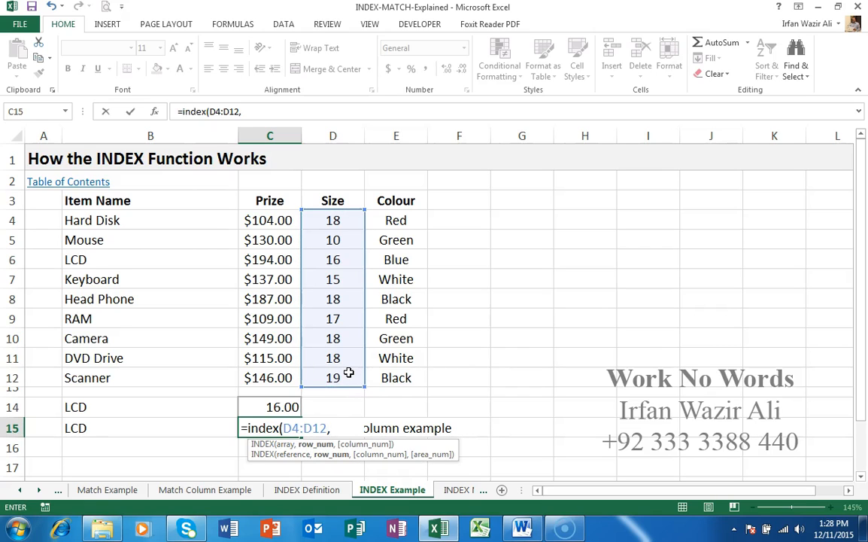
pyautogui.write('3)')
pyautogui.press('Return')
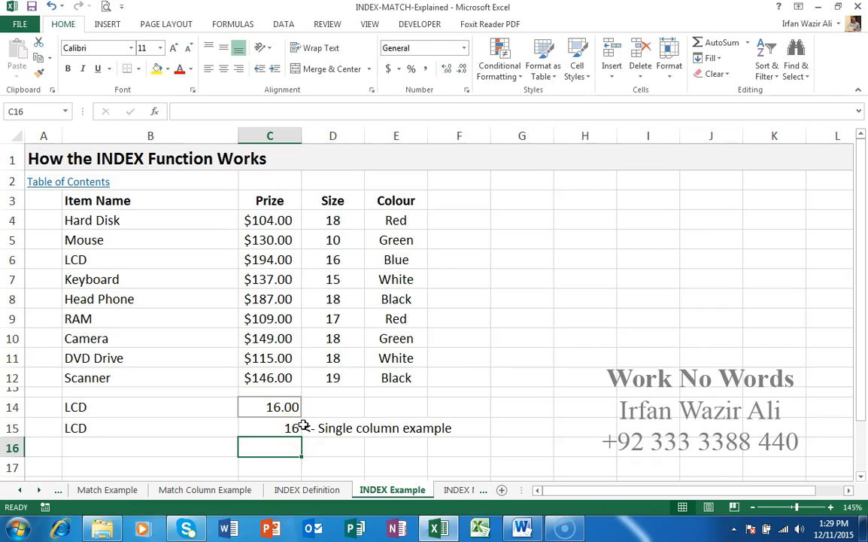
# On the INDEX MATCH Example sheet, enter =MATCH(B16,B4:B12,0) in C16 to return the LCD's row number in the item list
pyautogui.click(451, 489)
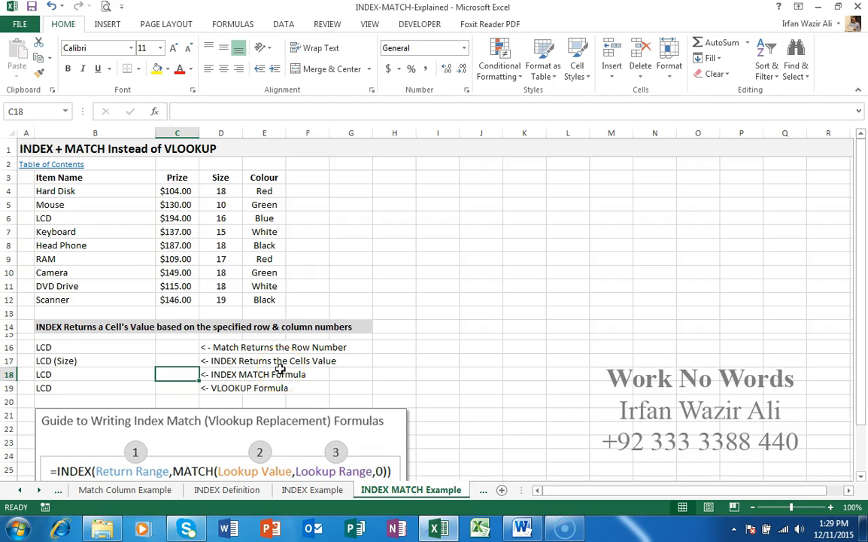
pyautogui.keyDown('ctrl'); pyautogui.scroll(1, 280, 368); pyautogui.keyUp('ctrl')
pyautogui.keyDown('ctrl'); pyautogui.scroll(1, 280, 369); pyautogui.keyUp('ctrl')
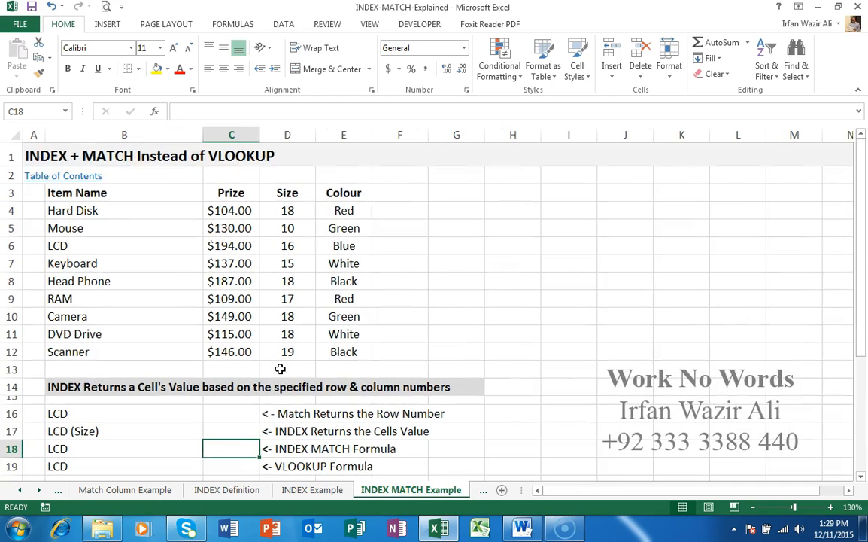
pyautogui.click(238, 414)
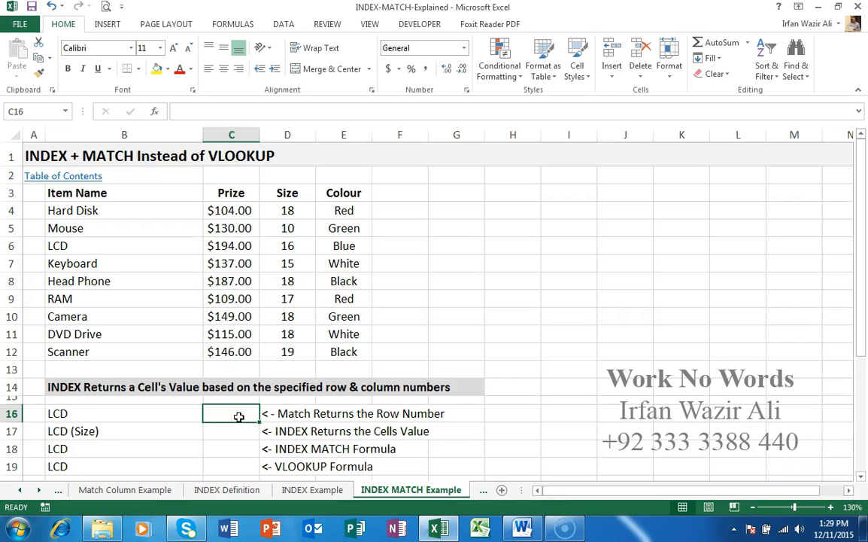
pyautogui.write('=')
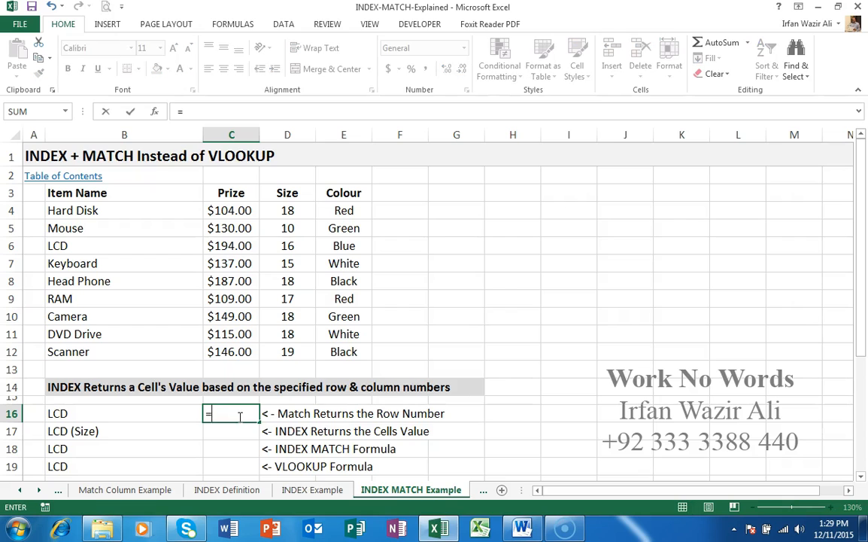
pyautogui.write('match(')
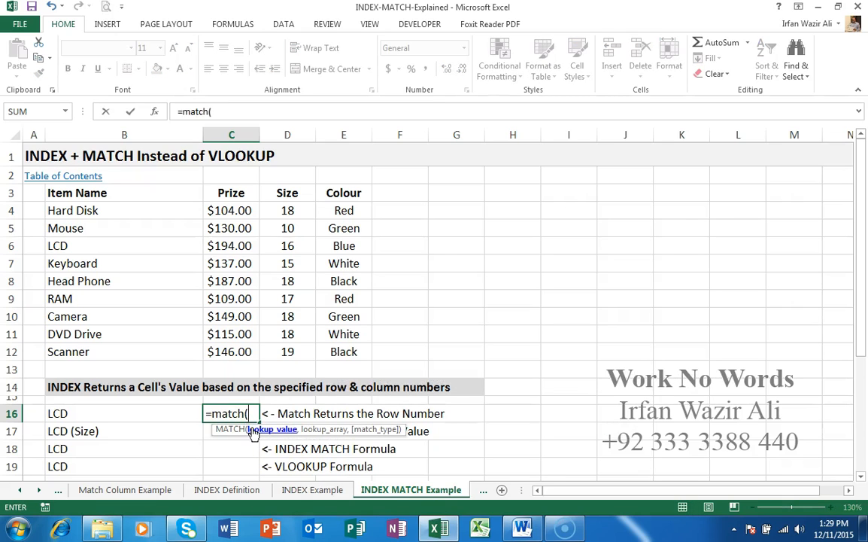
pyautogui.click(272, 437)
pyautogui.click(99, 413)
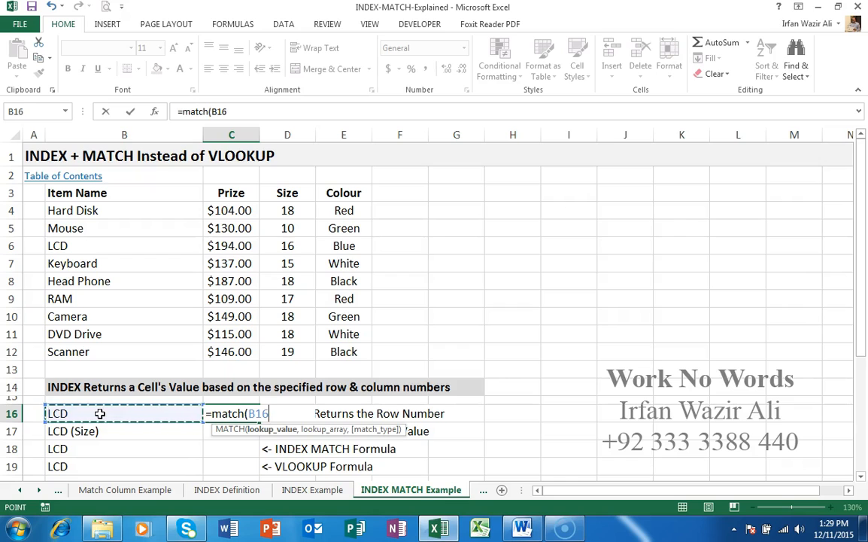
pyautogui.write(',')
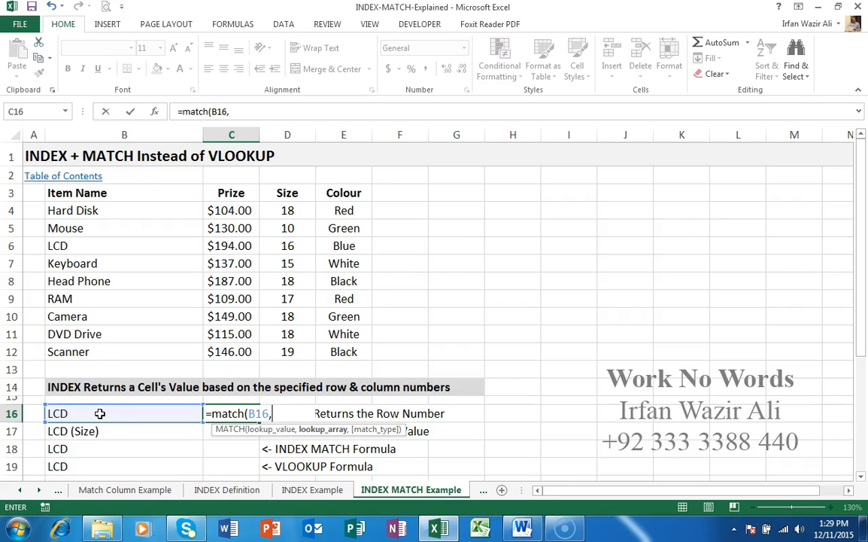
pyautogui.moveTo(110, 211); pyautogui.dragTo(123, 349)
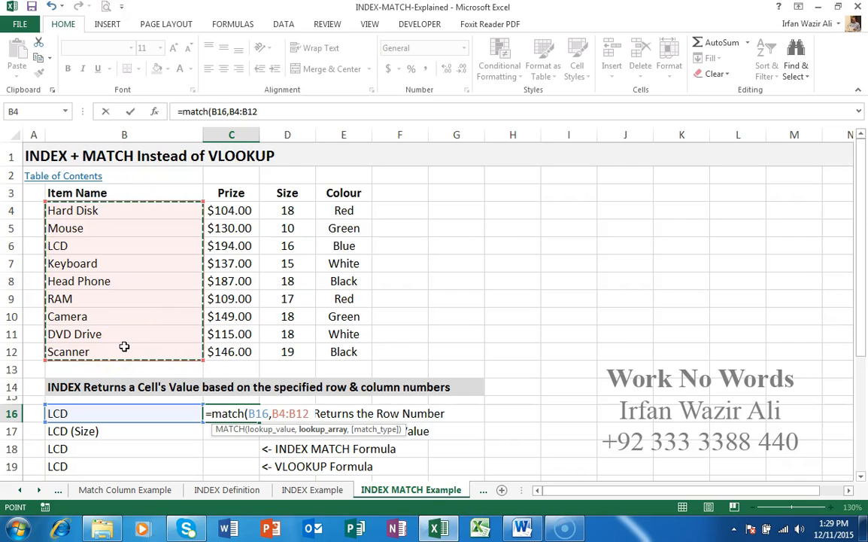
pyautogui.write(',')
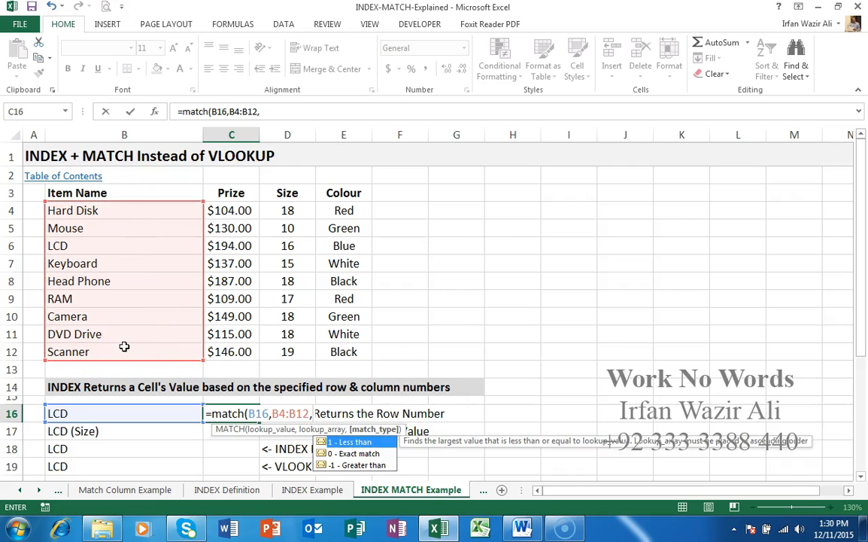
pyautogui.press('Down')
pyautogui.press('Tab')
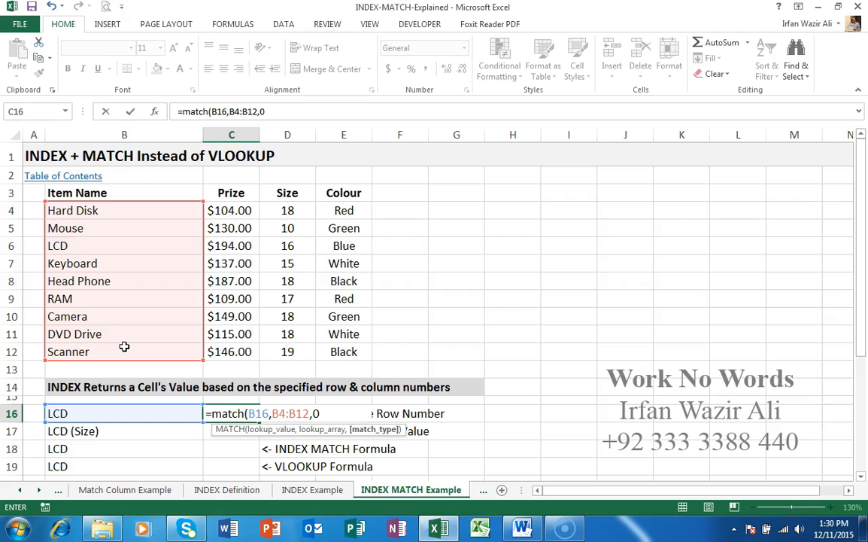
pyautogui.write(')')
pyautogui.press('Return')
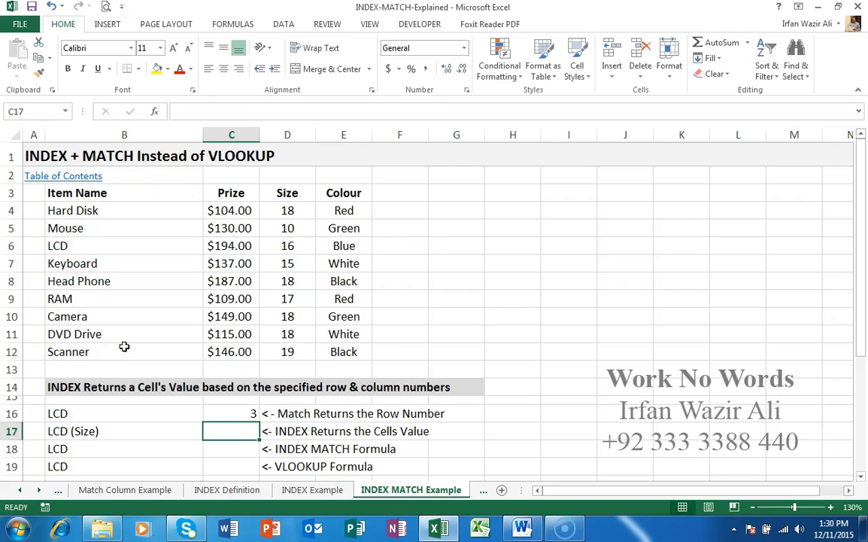
# Check the MATCH formula in C16 and its lookup range against the LCD entry in the item list, leaving the formula as is
pyautogui.click(76, 246)
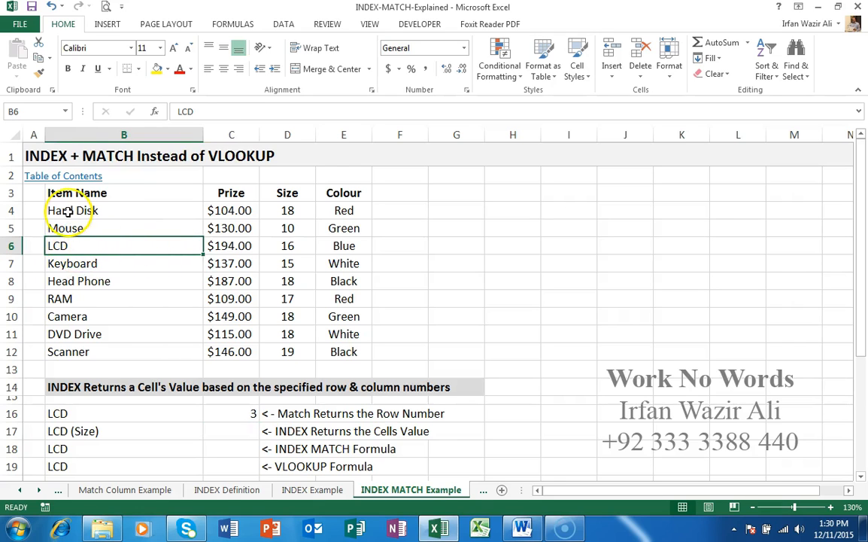
pyautogui.click(229, 413)
pyautogui.doubleClick(227, 416)
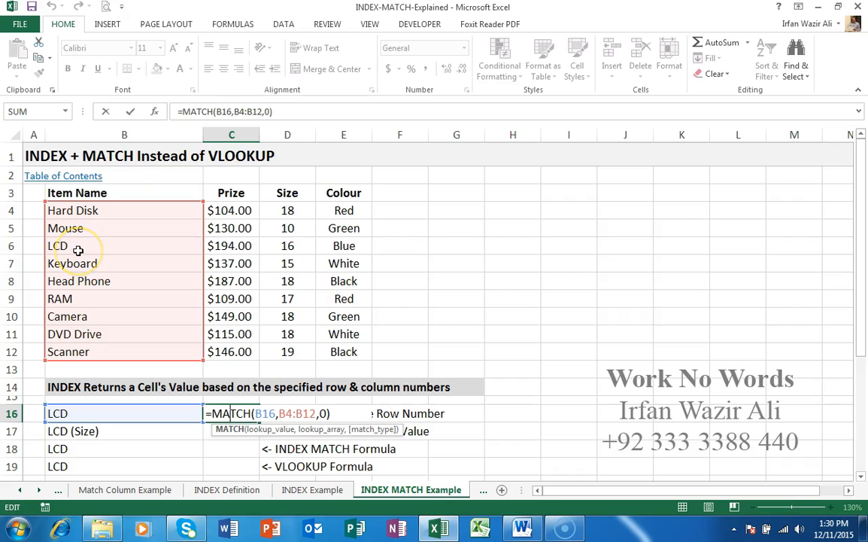
pyautogui.press('Escape')
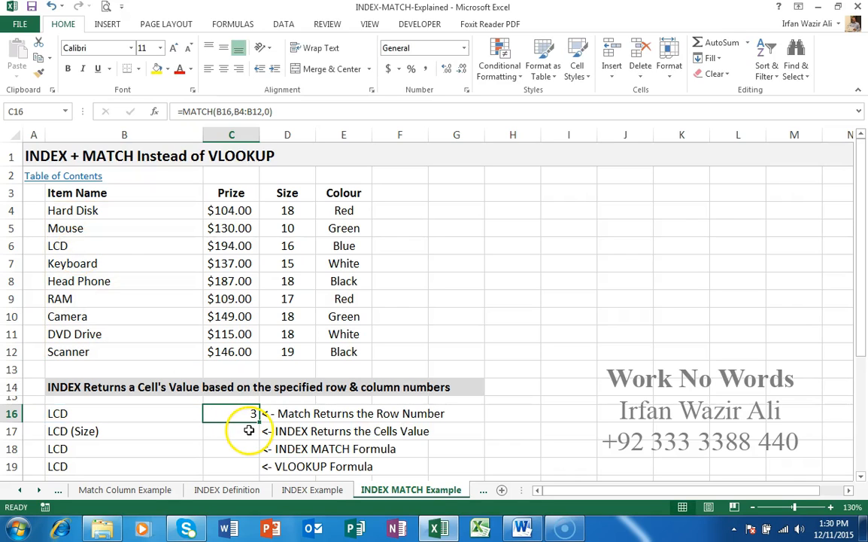
# Enter =INDEX(D4:D12,C16) in C17 to return the LCD's size using the row number from the MATCH formula
pyautogui.click(246, 430)
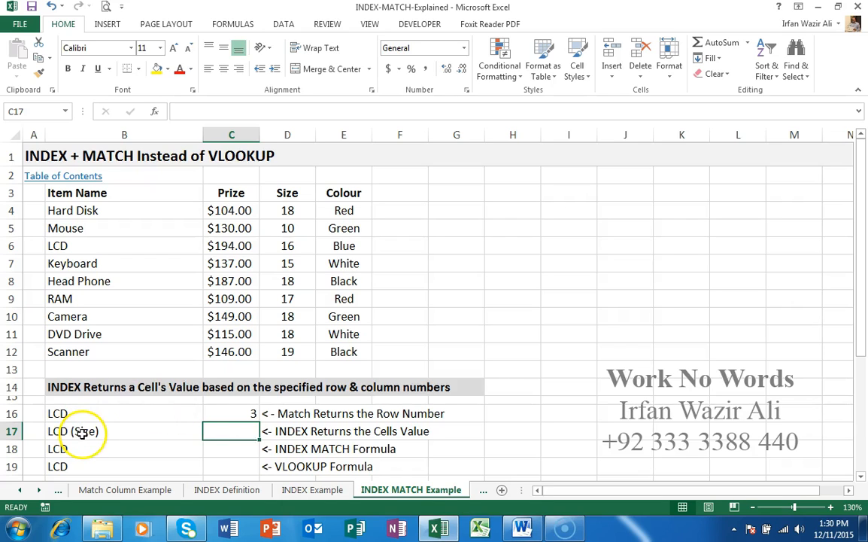
pyautogui.click(289, 246)
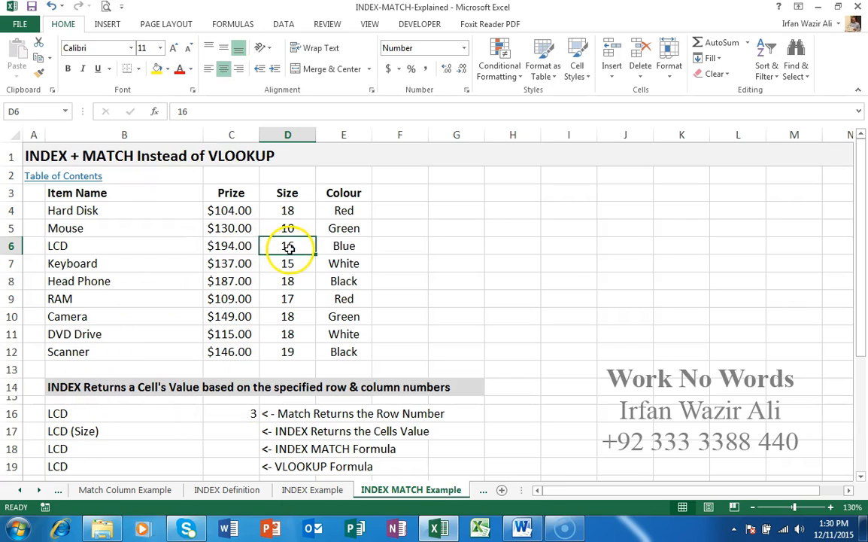
pyautogui.click(225, 434)
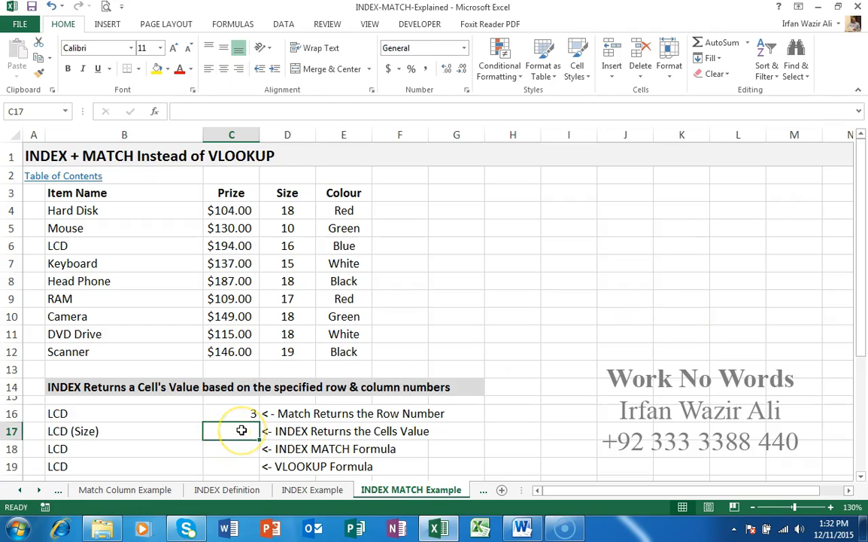
pyautogui.write('=index')
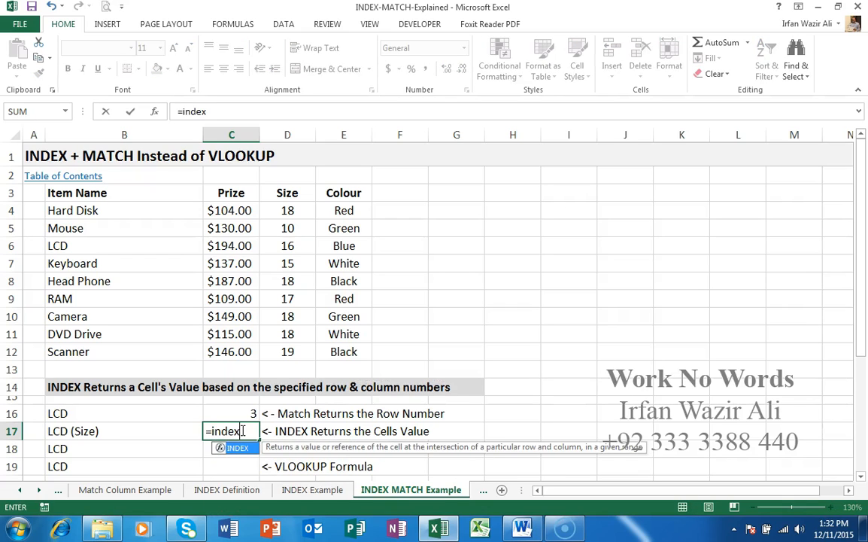
pyautogui.write('(')
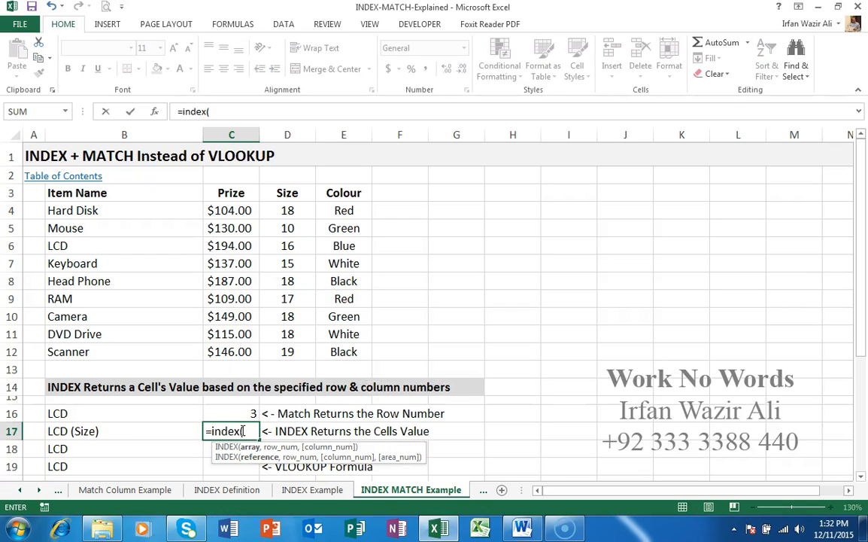
pyautogui.moveTo(287, 213); pyautogui.dragTo(292, 352)
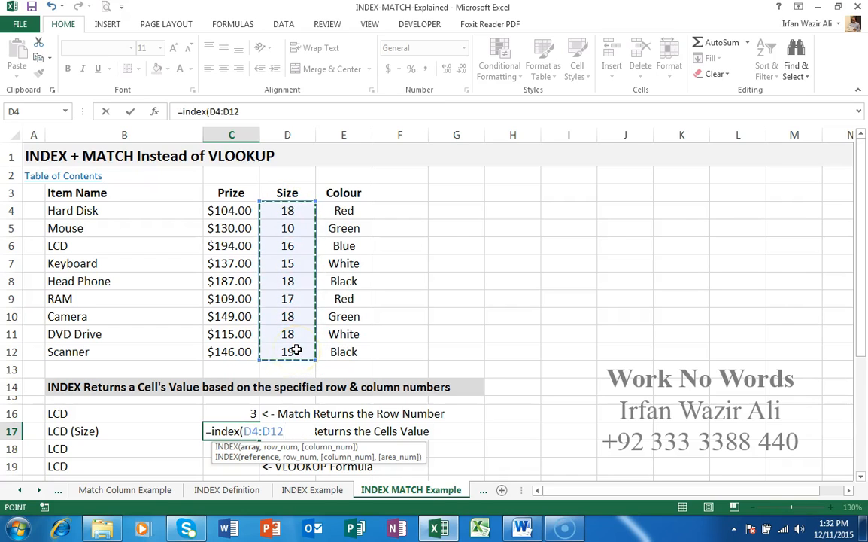
pyautogui.write(',')
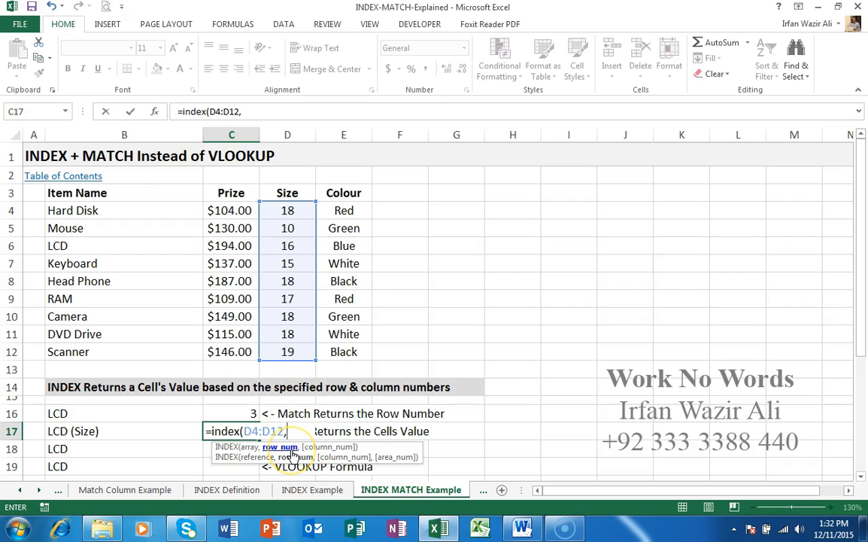
pyautogui.click(235, 413)
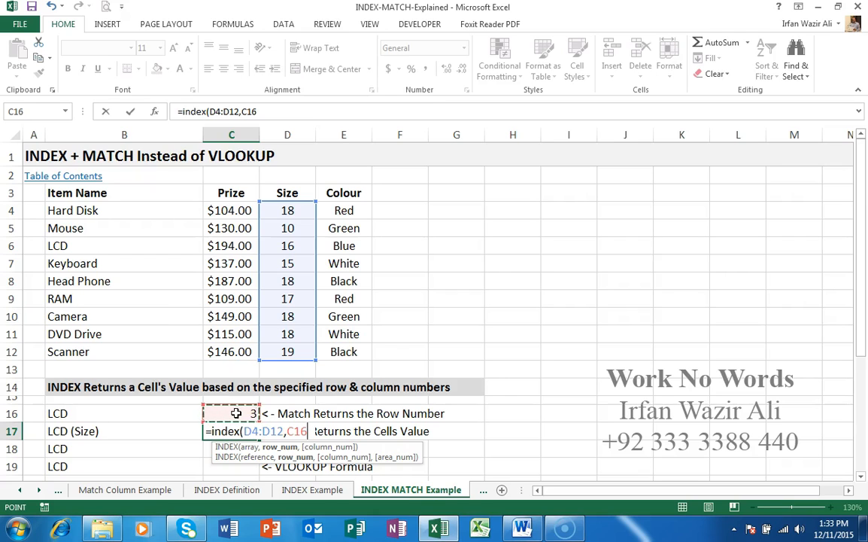
pyautogui.write(')')
pyautogui.press('Return')
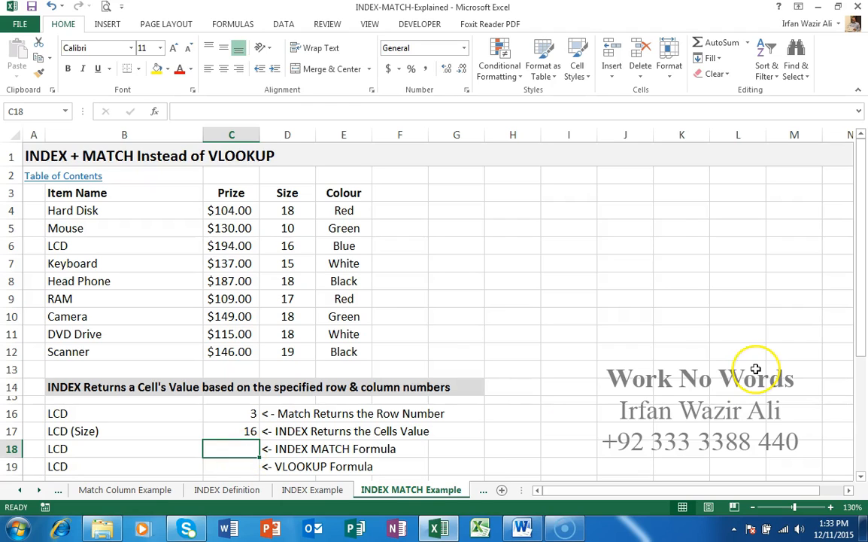
# Enter =INDEX(D4:D12,MATCH(B18,B4:B12,0)) in C18 to return the LCD's size with one combined formula
pyautogui.write('=ind')
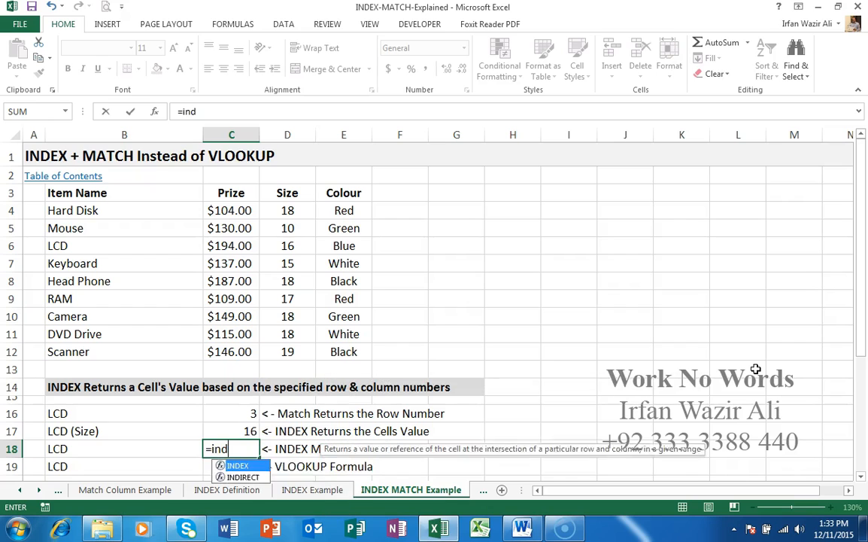
pyautogui.write('ex(')
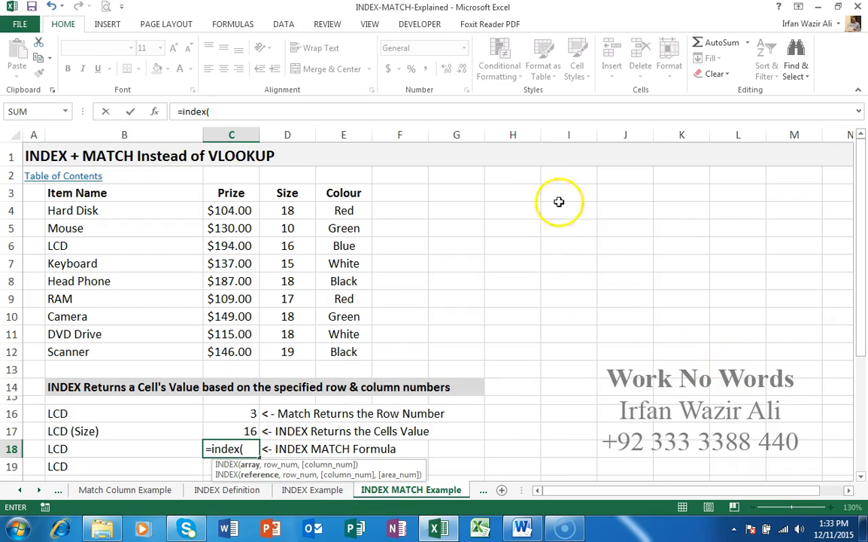
pyautogui.moveTo(288, 210); pyautogui.dragTo(291, 349)
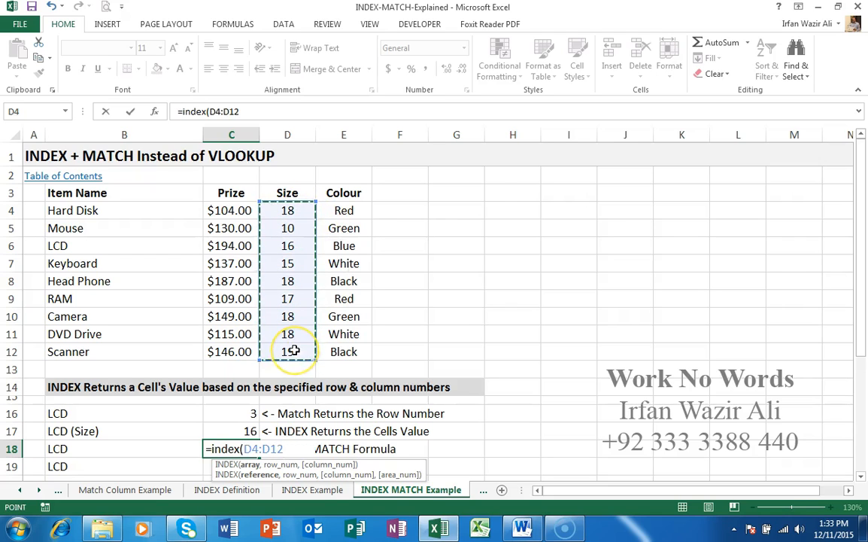
pyautogui.write(',match(')
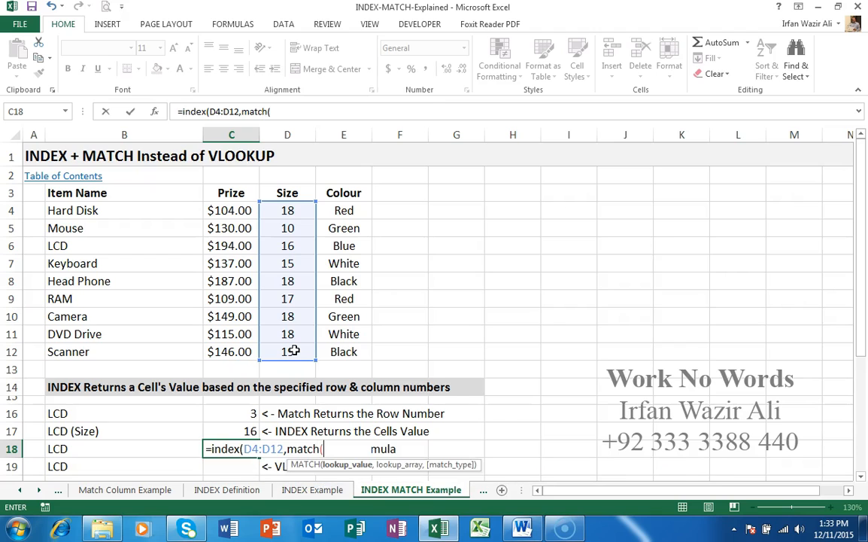
pyautogui.click(132, 444)
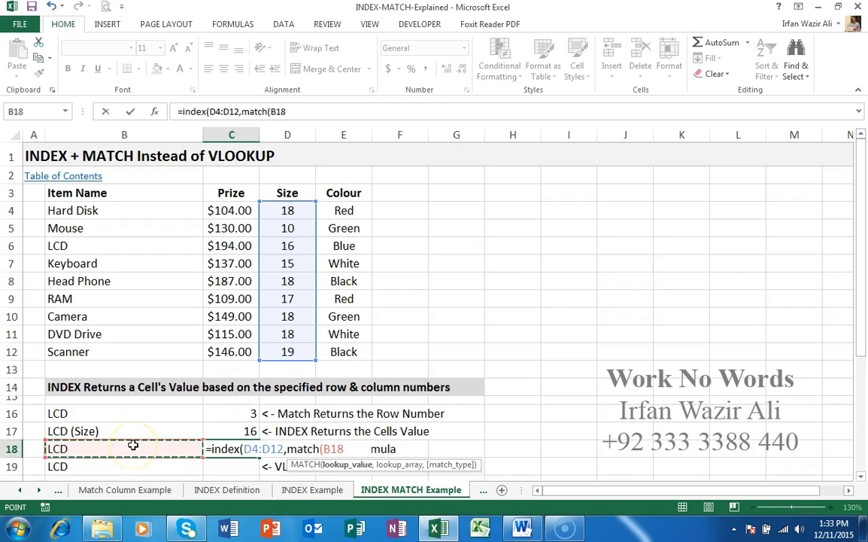
pyautogui.write(',')
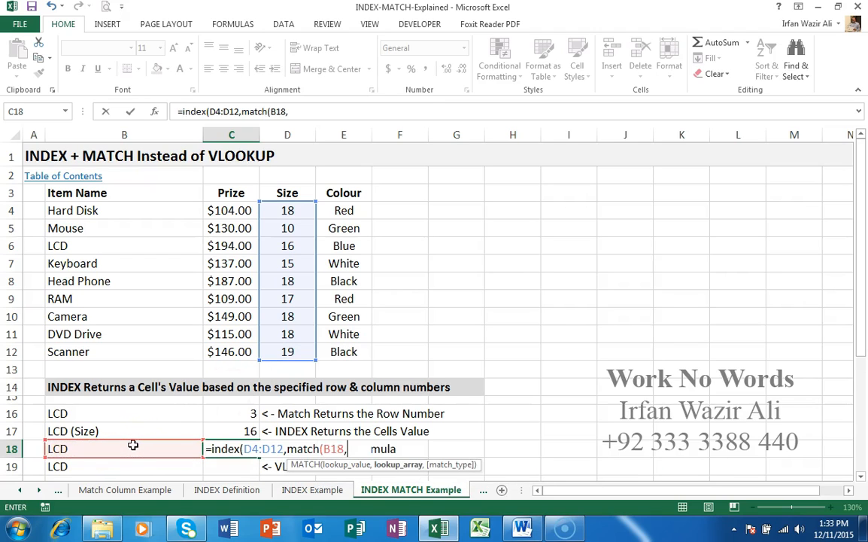
pyautogui.moveTo(110, 213); pyautogui.dragTo(110, 345)
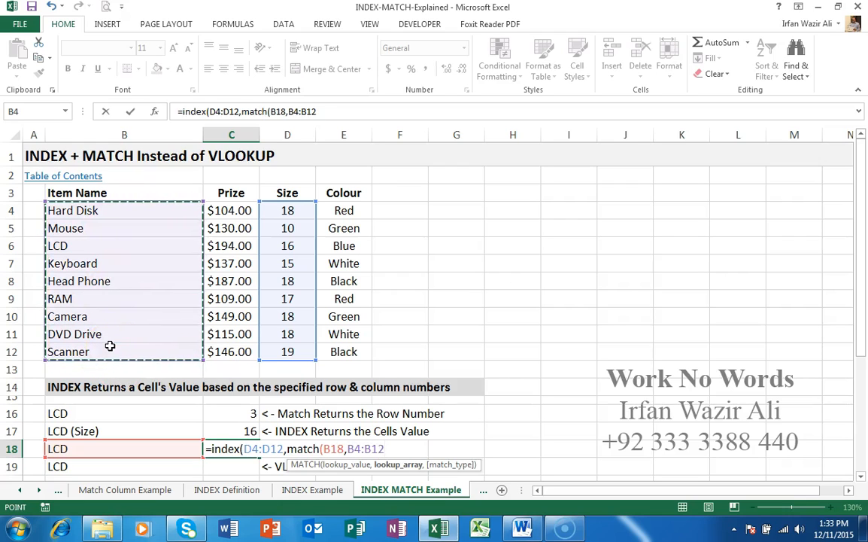
pyautogui.write(',0')
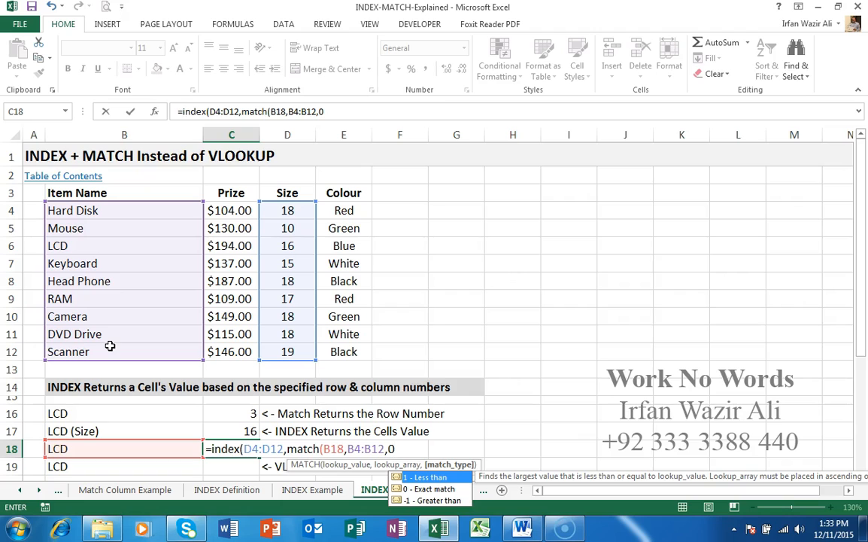
pyautogui.write('))')
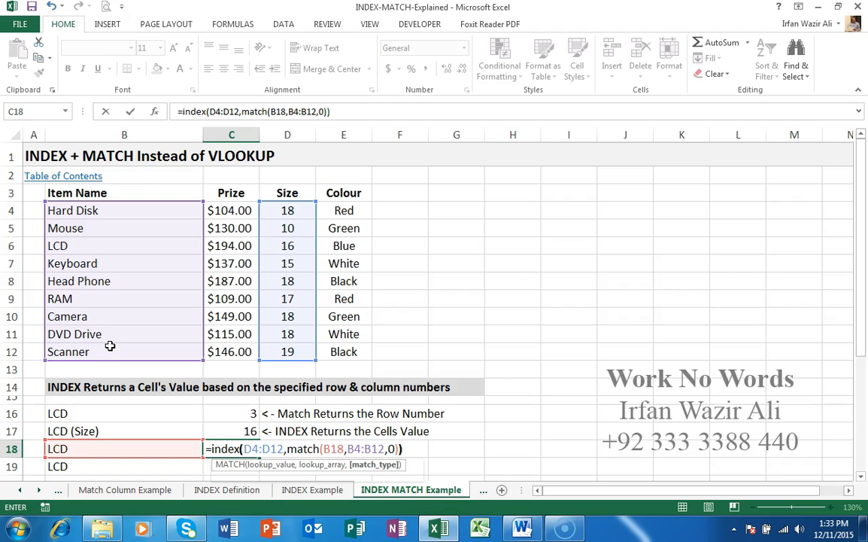
pyautogui.press('Return')
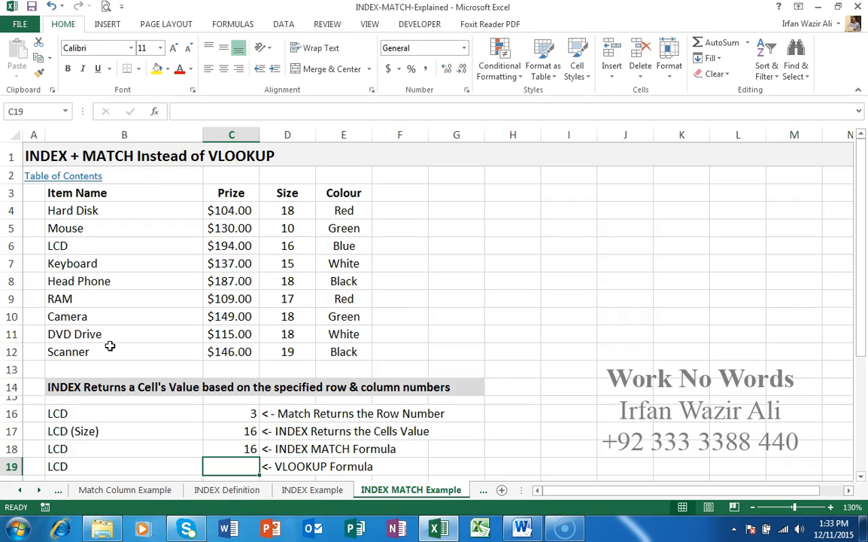
# Enter =VLOOKUP(B19,B4:E12,3,FALSE) in C19 to look up the LCD's size with an exact match
pyautogui.write('=')
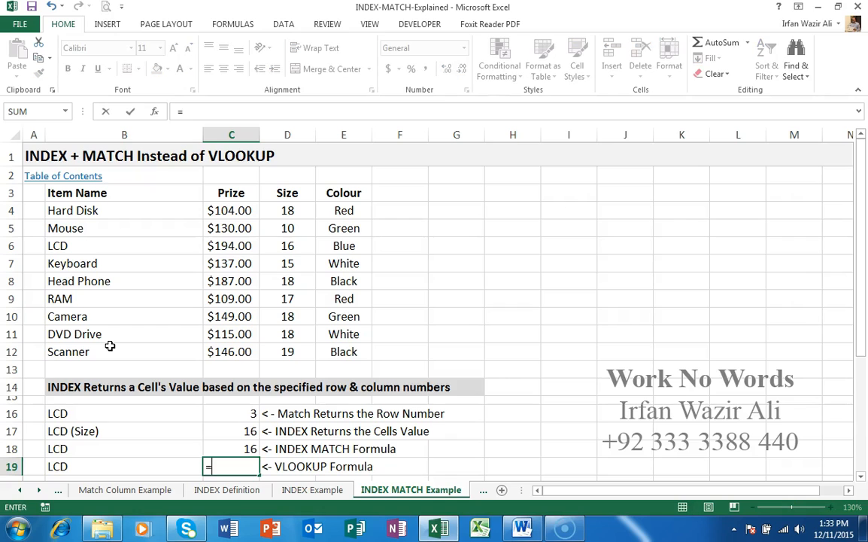
pyautogui.write('vlo')
pyautogui.press('Tab')
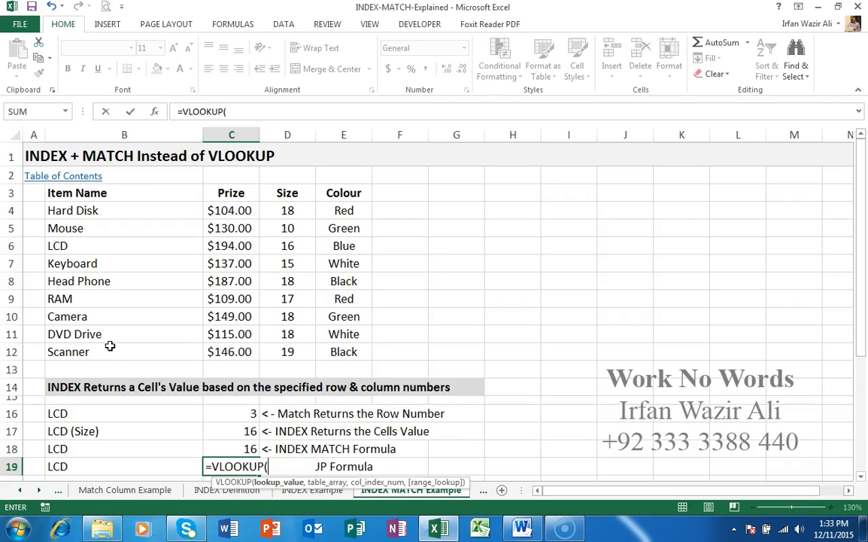
pyautogui.click(82, 465)
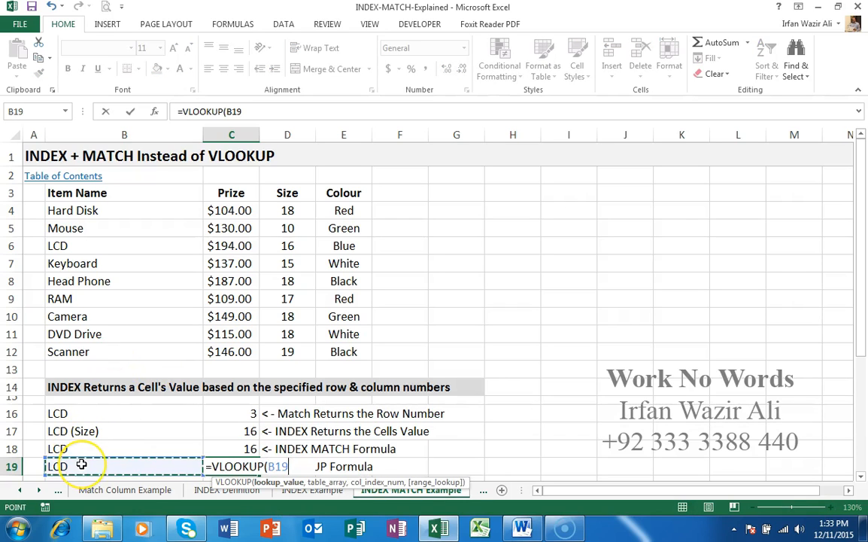
pyautogui.write(',')
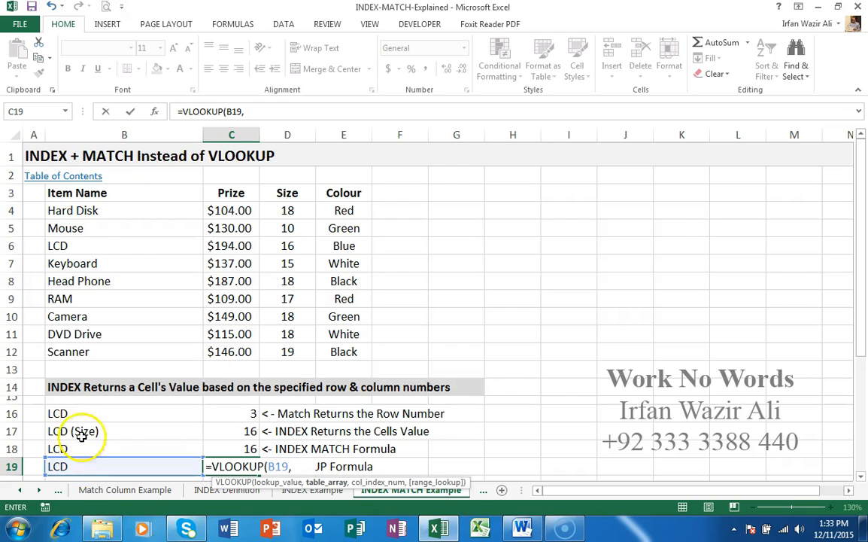
pyautogui.moveTo(87, 208); pyautogui.dragTo(344, 365)
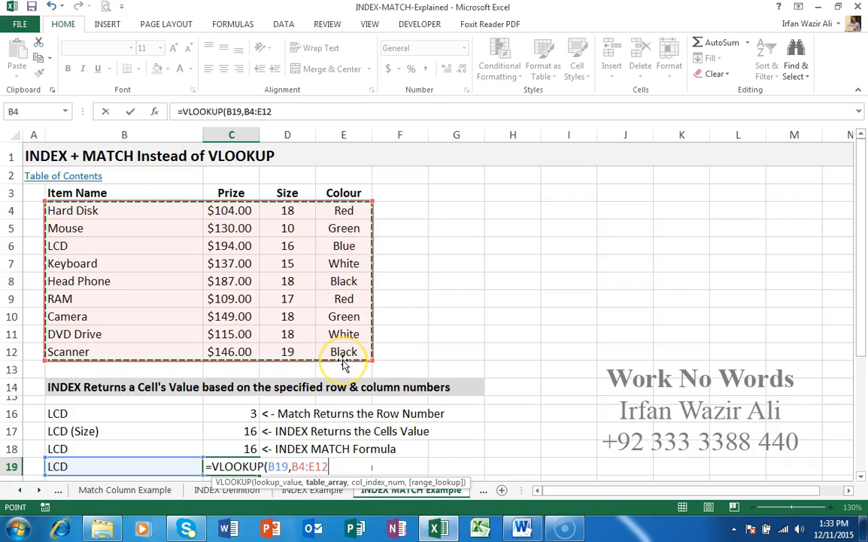
pyautogui.write(',')
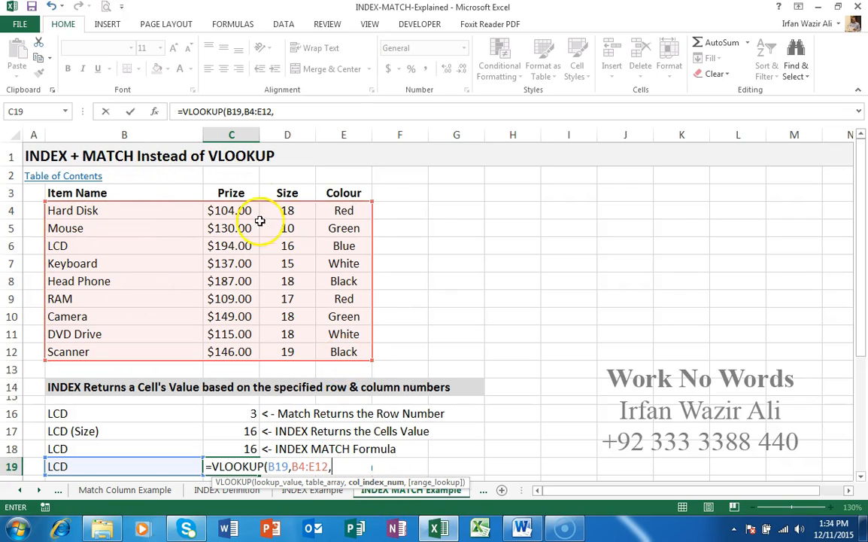
pyautogui.write('3')
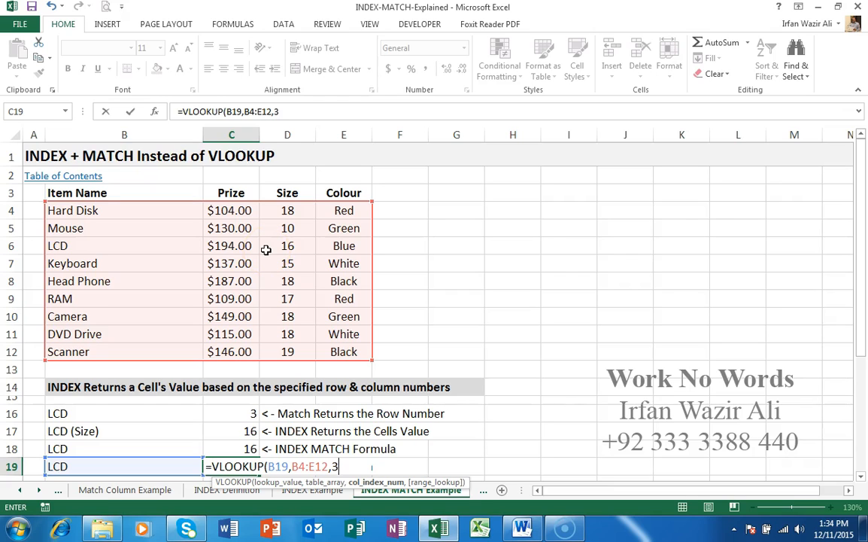
pyautogui.write(',')
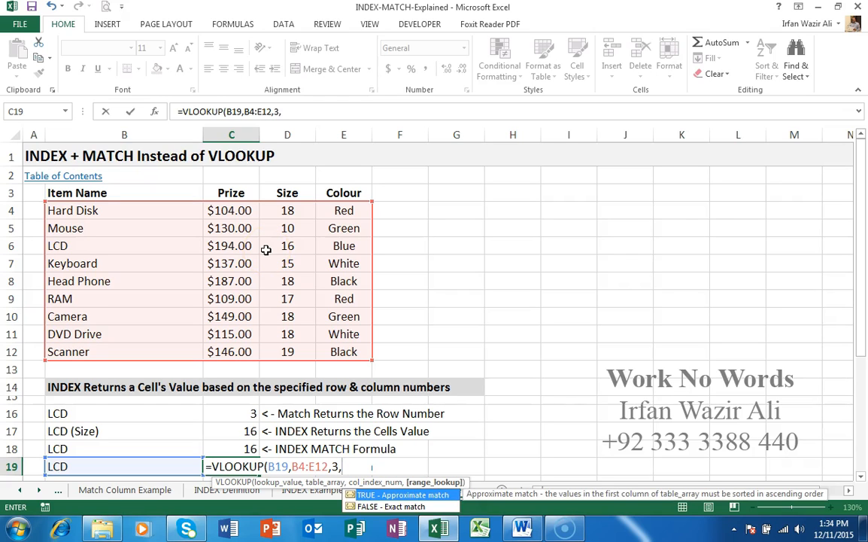
pyautogui.press('Down')
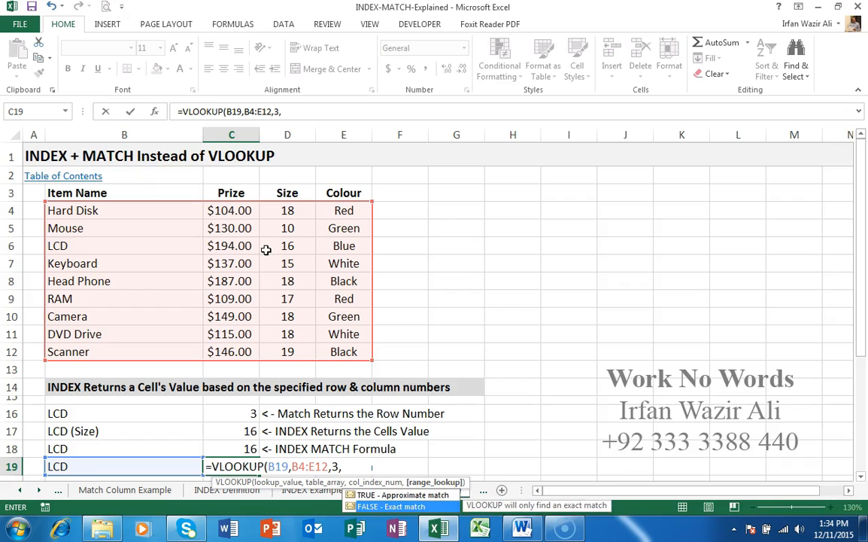
pyautogui.press('Tab')
pyautogui.write(')')
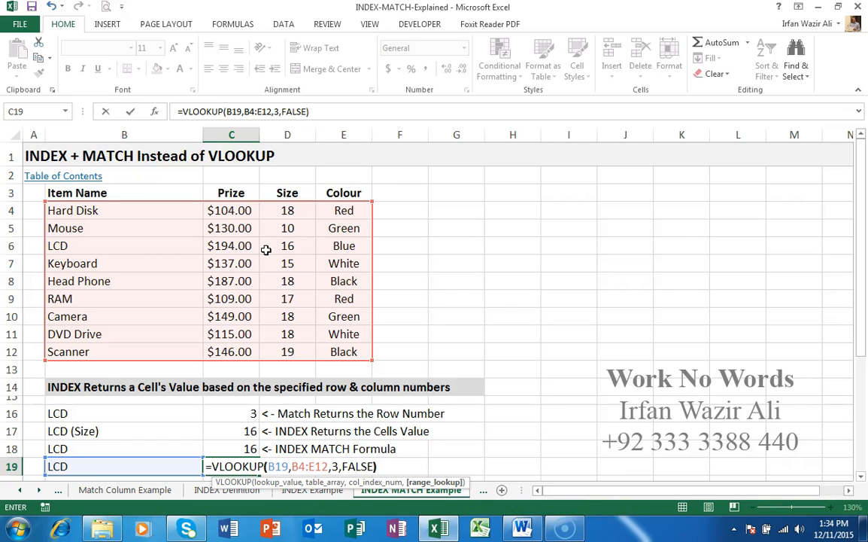
pyautogui.press('Return')
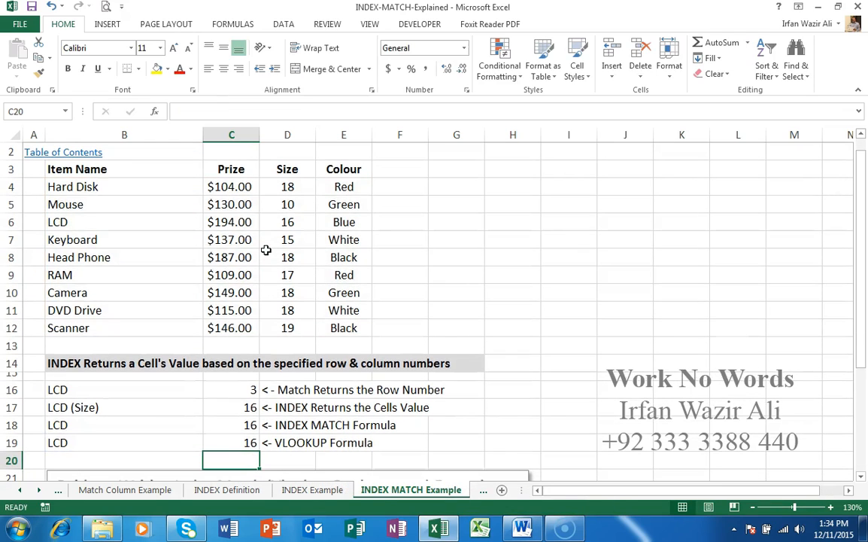